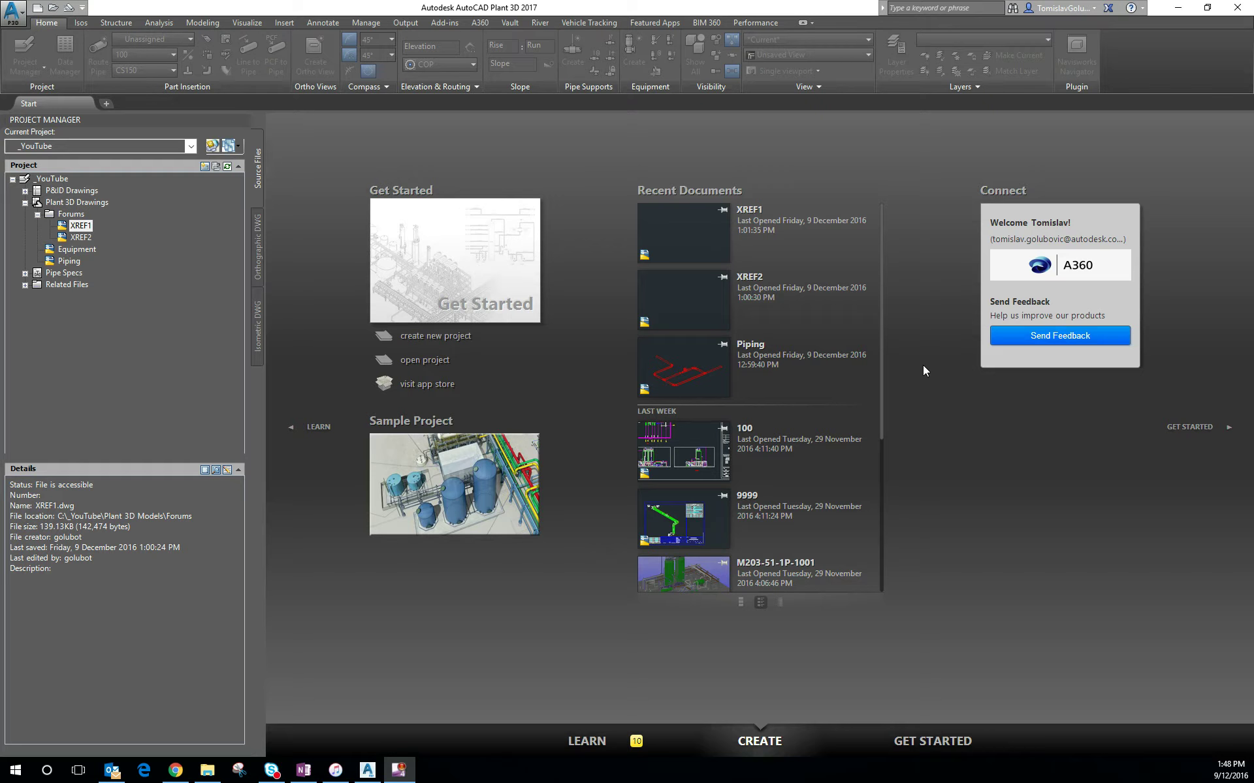
Step: Select the XREF1 drawing under Plant 3D Drawings > Forums in Project Manager
{"action": "left_click", "coordinate": [78, 227]}
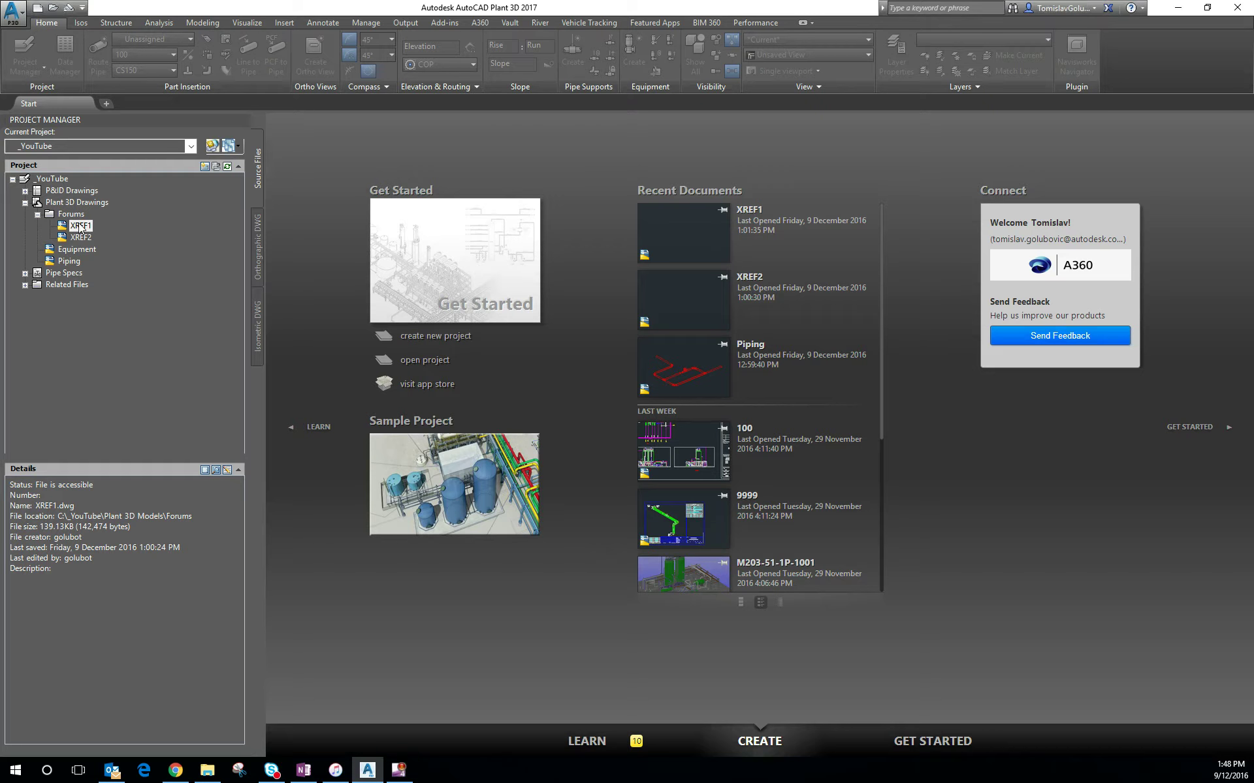
{"action": "left_click", "coordinate": [83, 238]}
{"action": "left_click", "coordinate": [81, 227]}
Step: Open XREF1 and erase its existing pipe and flange with a selection window
{"action": "double_click", "coordinate": [81, 227]}
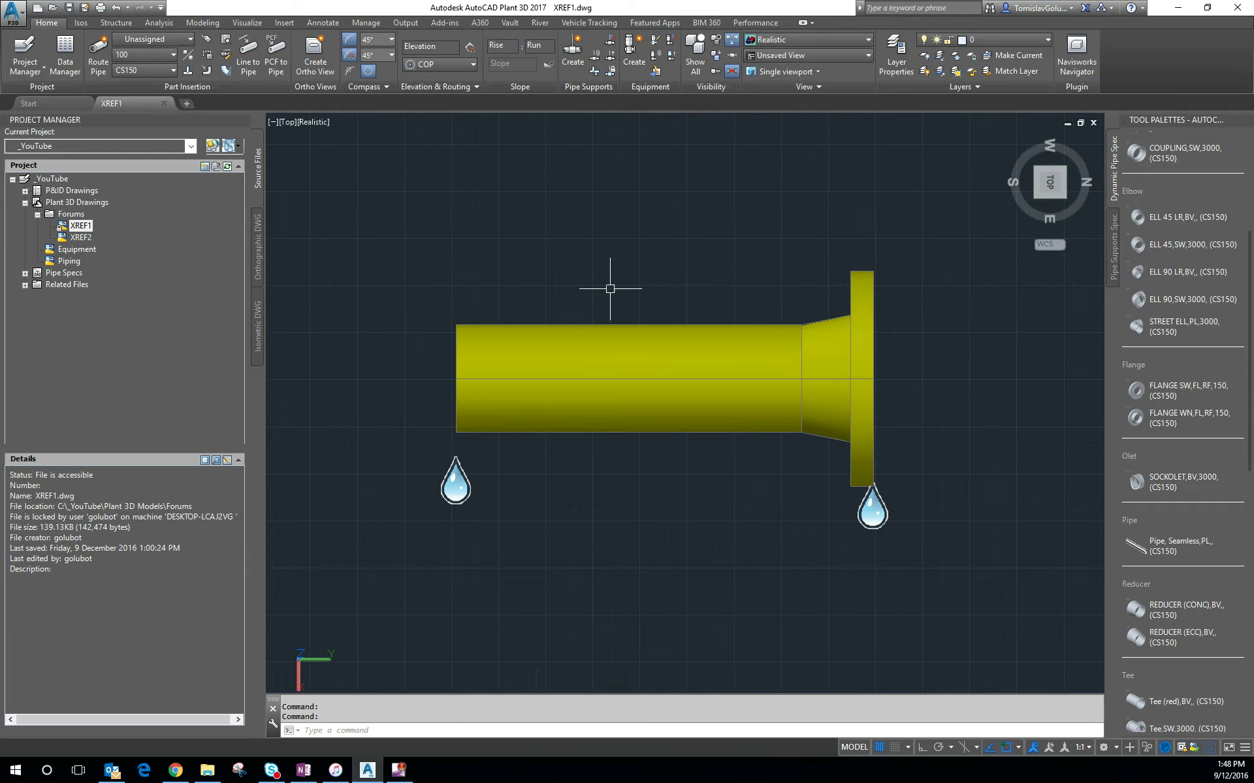
{"action": "scroll", "coordinate": [609, 283], "scroll_direction": "down", "scroll_amount": 2}
{"action": "left_click", "coordinate": [581, 420]}
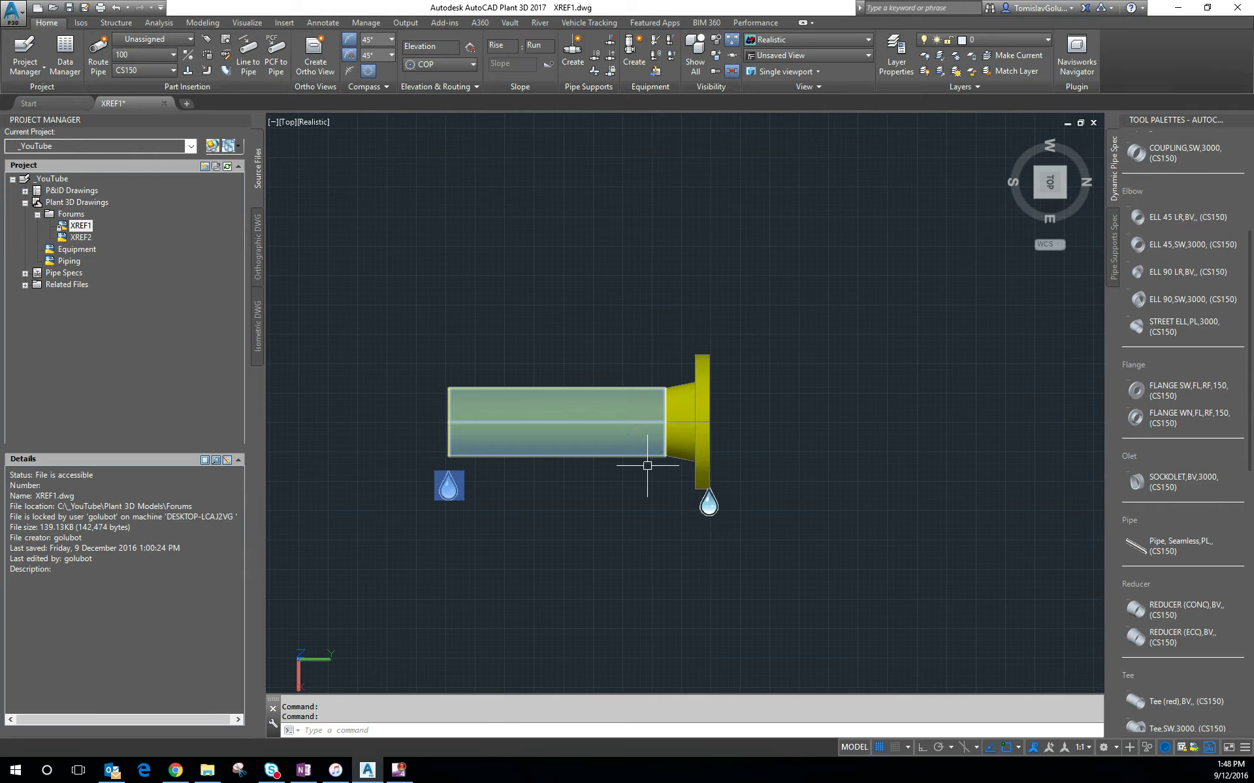
{"action": "left_click", "coordinate": [689, 387]}
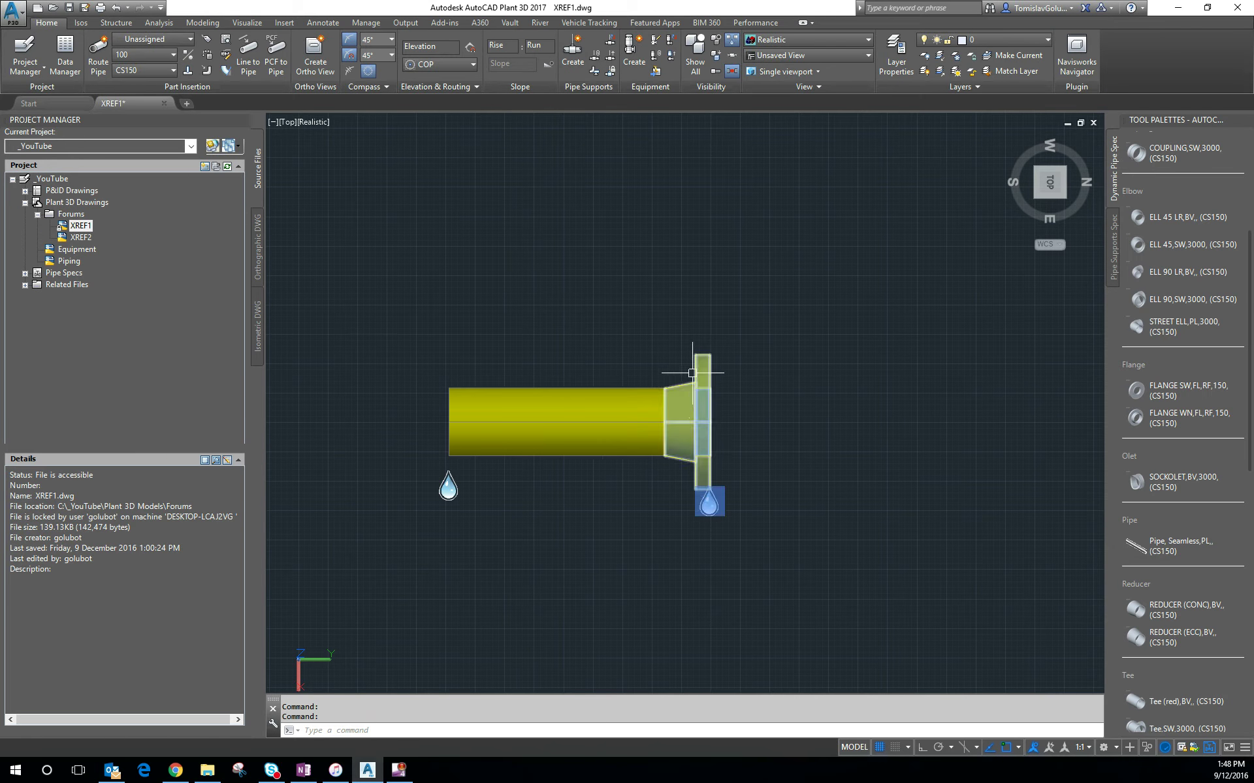
{"action": "key", "text": "Escape"}
{"action": "left_click", "coordinate": [774, 301]}
{"action": "left_click", "coordinate": [566, 525]}
{"action": "key", "text": "Delete"}
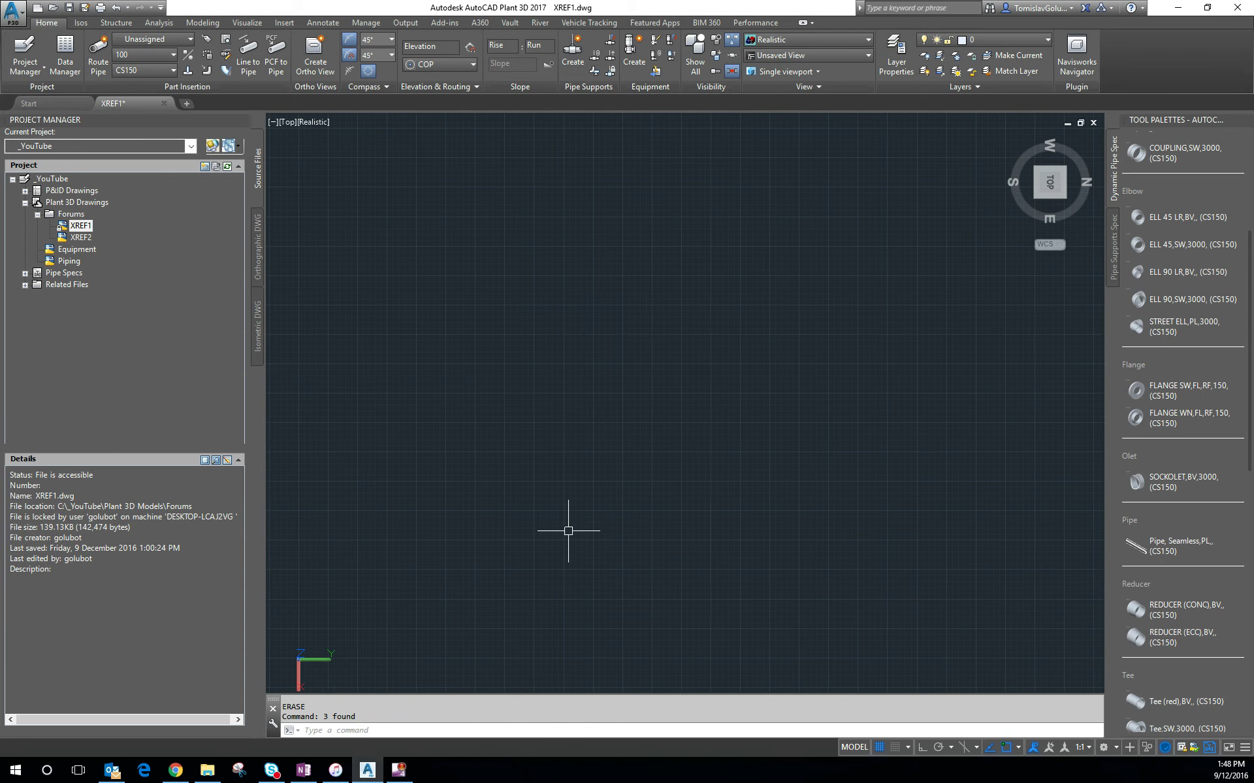
Step: Zoom to the drawing extents with Z, E
{"action": "type", "text": "z"}
{"action": "key", "text": "Return"}
{"action": "type", "text": "e"}
{"action": "key", "text": "Return"}
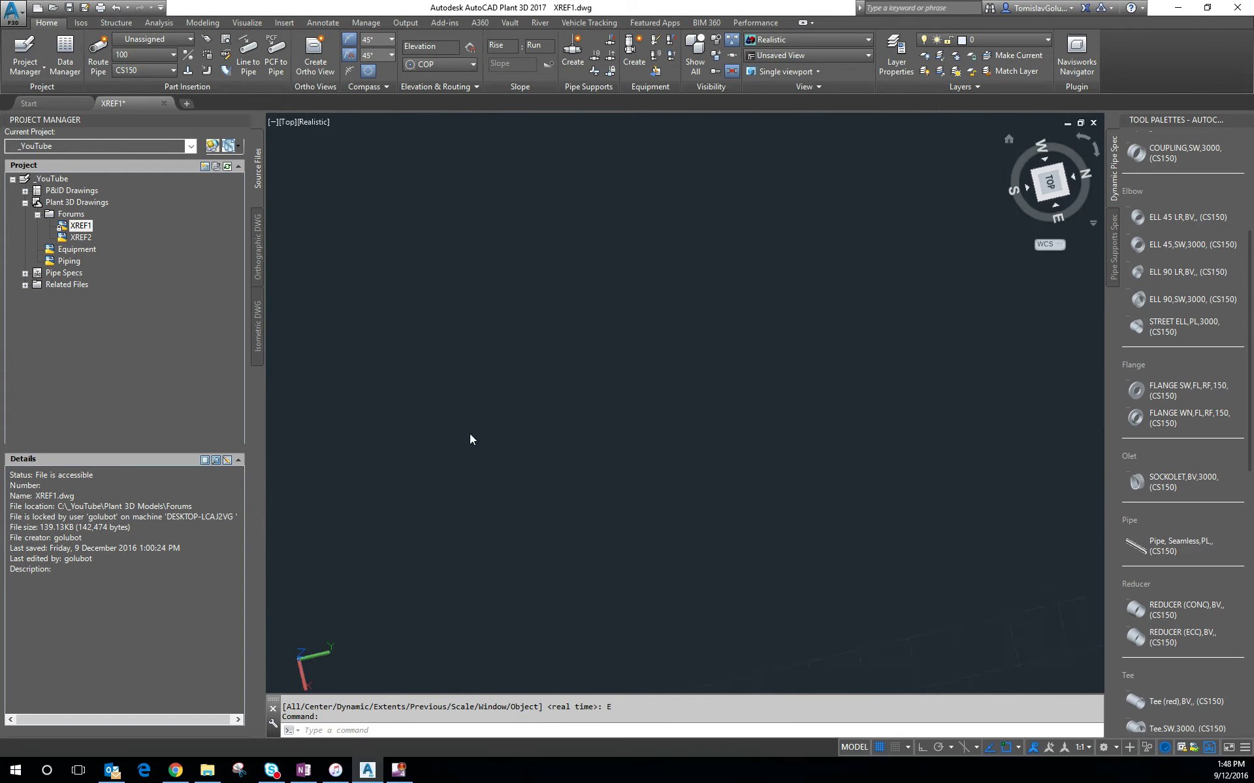
{"action": "scroll", "coordinate": [644, 327], "scroll_direction": "down", "scroll_amount": 3}
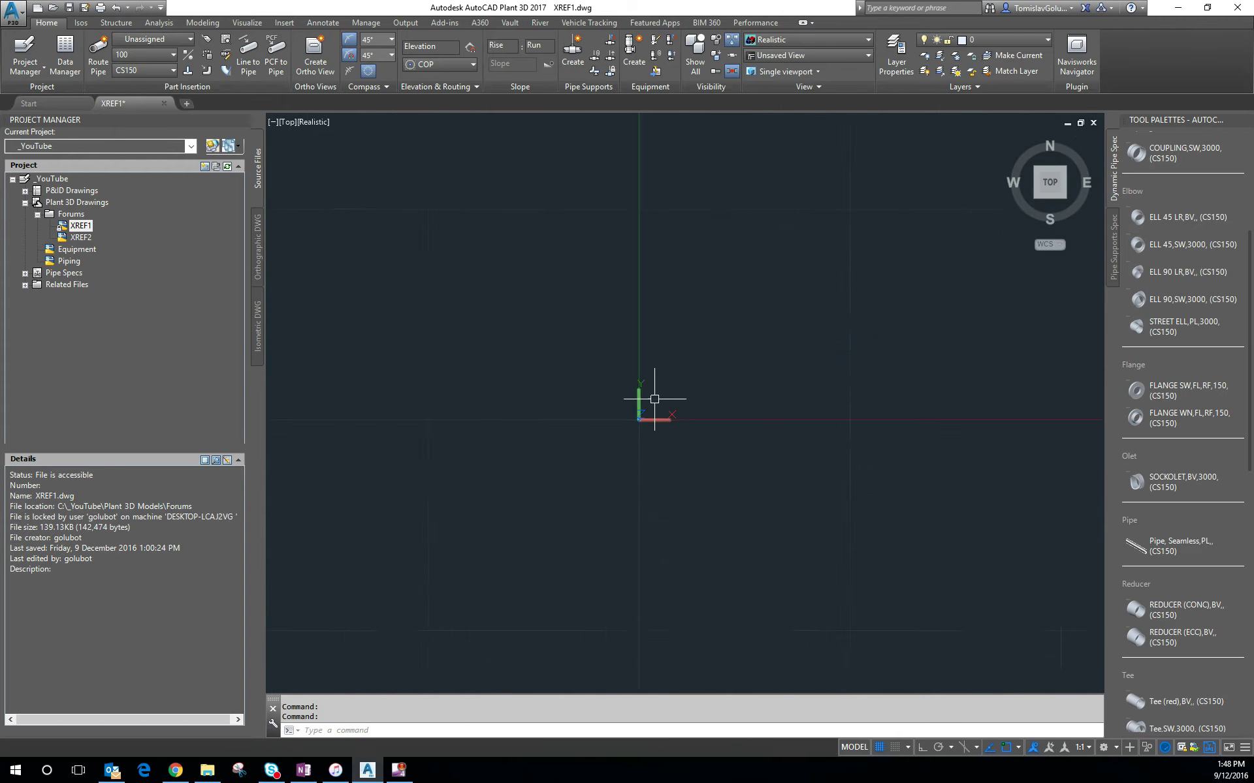
{"action": "scroll", "coordinate": [770, 326], "scroll_direction": "up", "scroll_amount": 2}
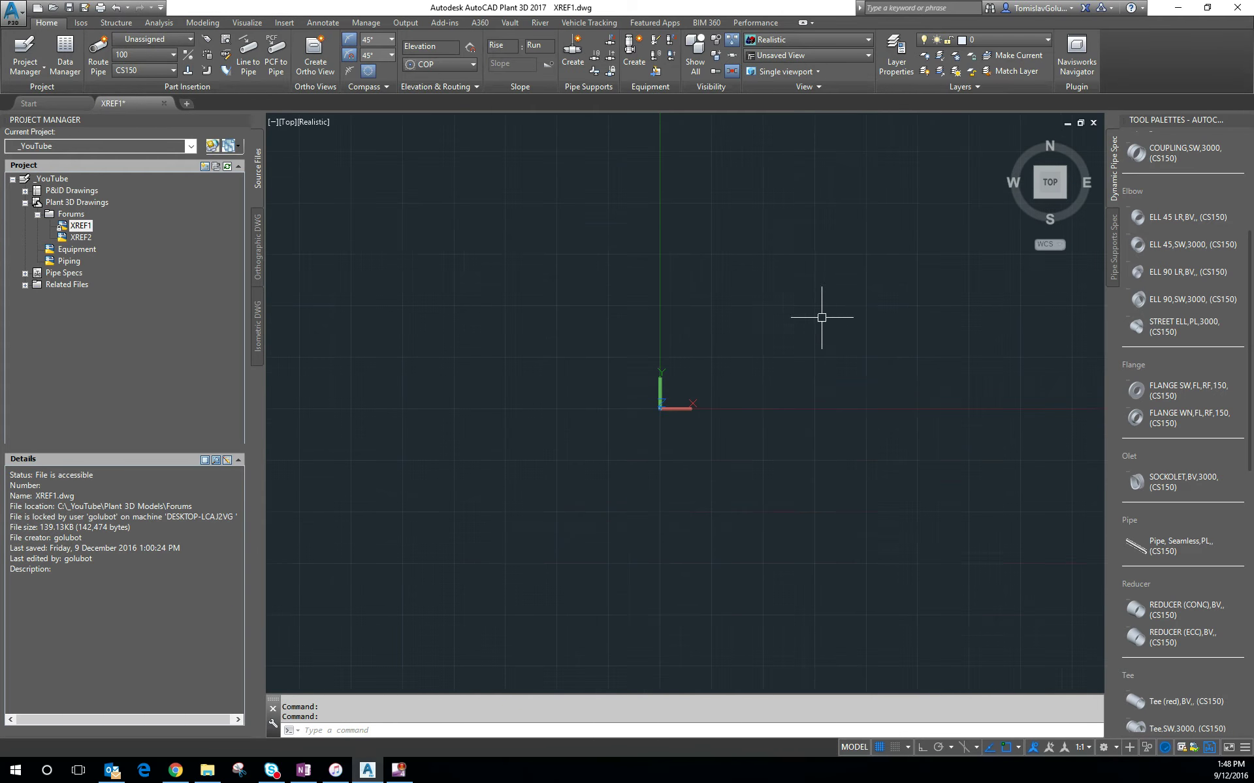
Step: Keep pipe size 100 and assign new line number 1000 via Route New Line
{"action": "left_click", "coordinate": [171, 56]}
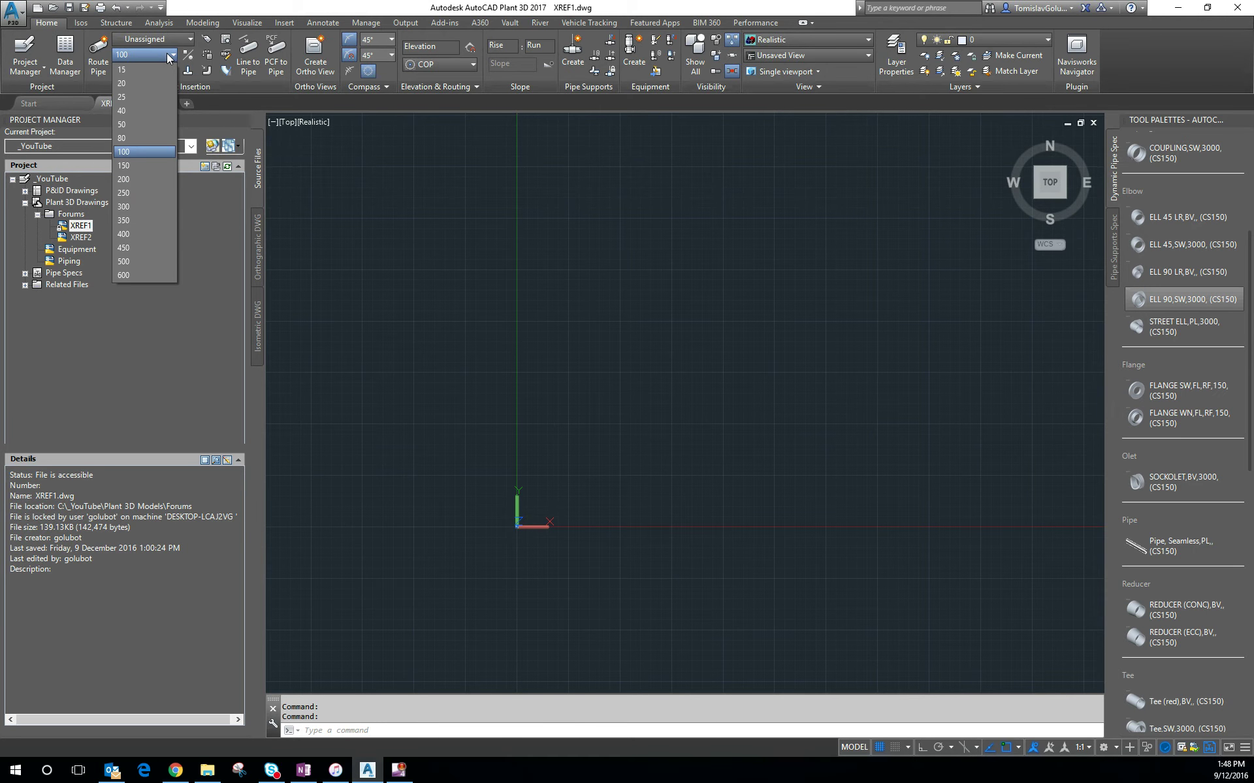
{"action": "left_click", "coordinate": [168, 58]}
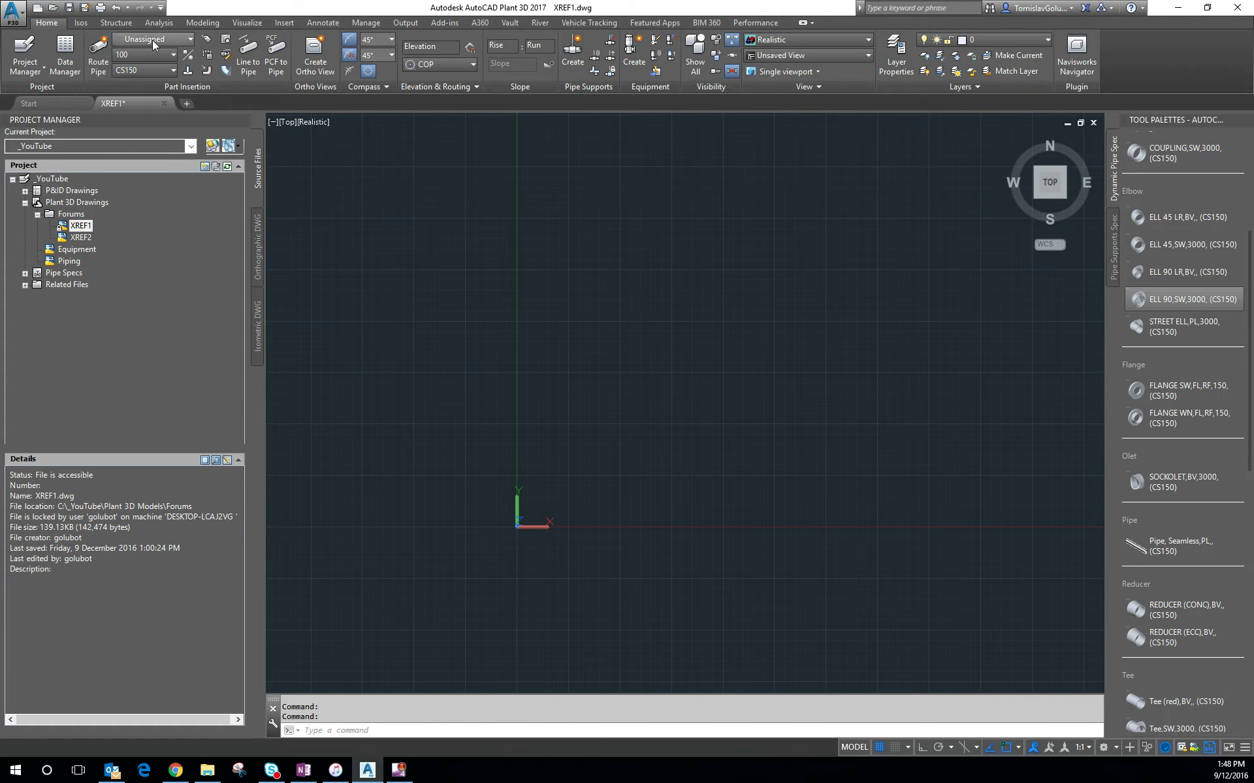
{"action": "left_click", "coordinate": [178, 40]}
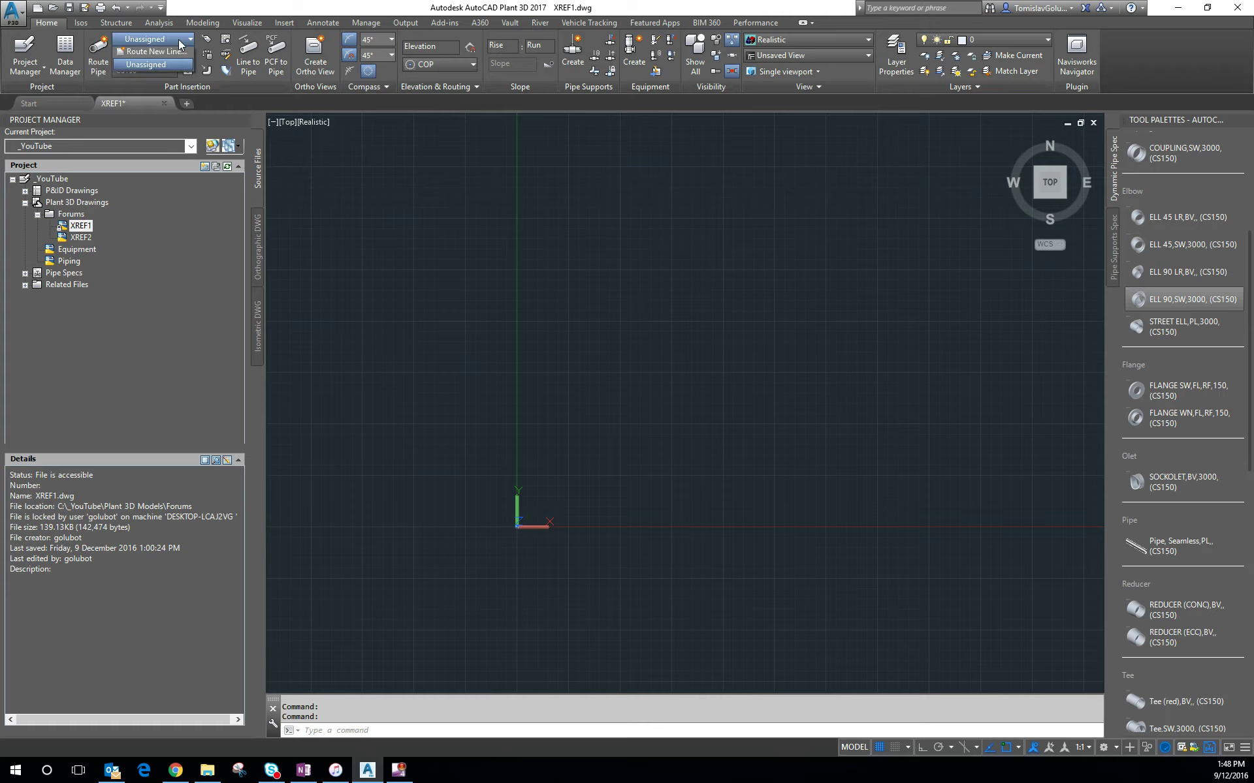
{"action": "left_click", "coordinate": [157, 54]}
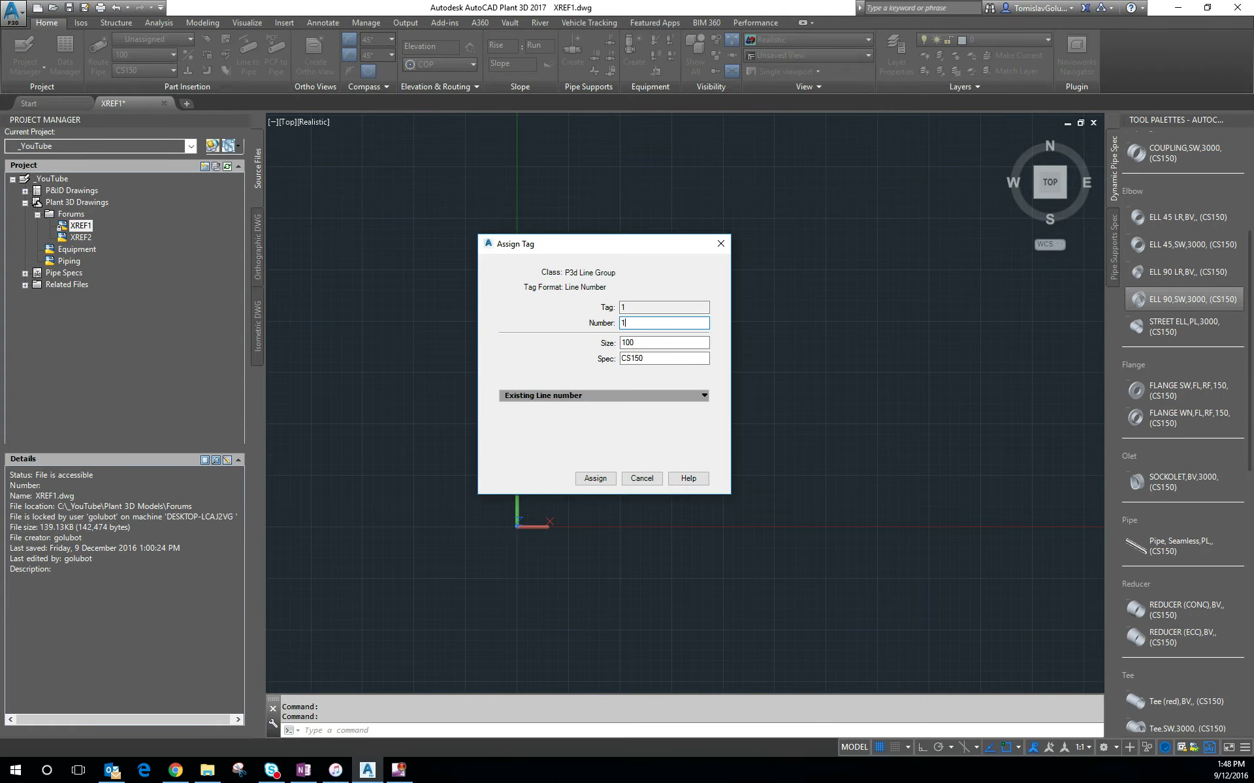
{"action": "type", "text": "1000"}
{"action": "left_click", "coordinate": [594, 478]}
Step: Route a straight CS150 pipe from a start point to an end point on the right
{"action": "left_click", "coordinate": [610, 365]}
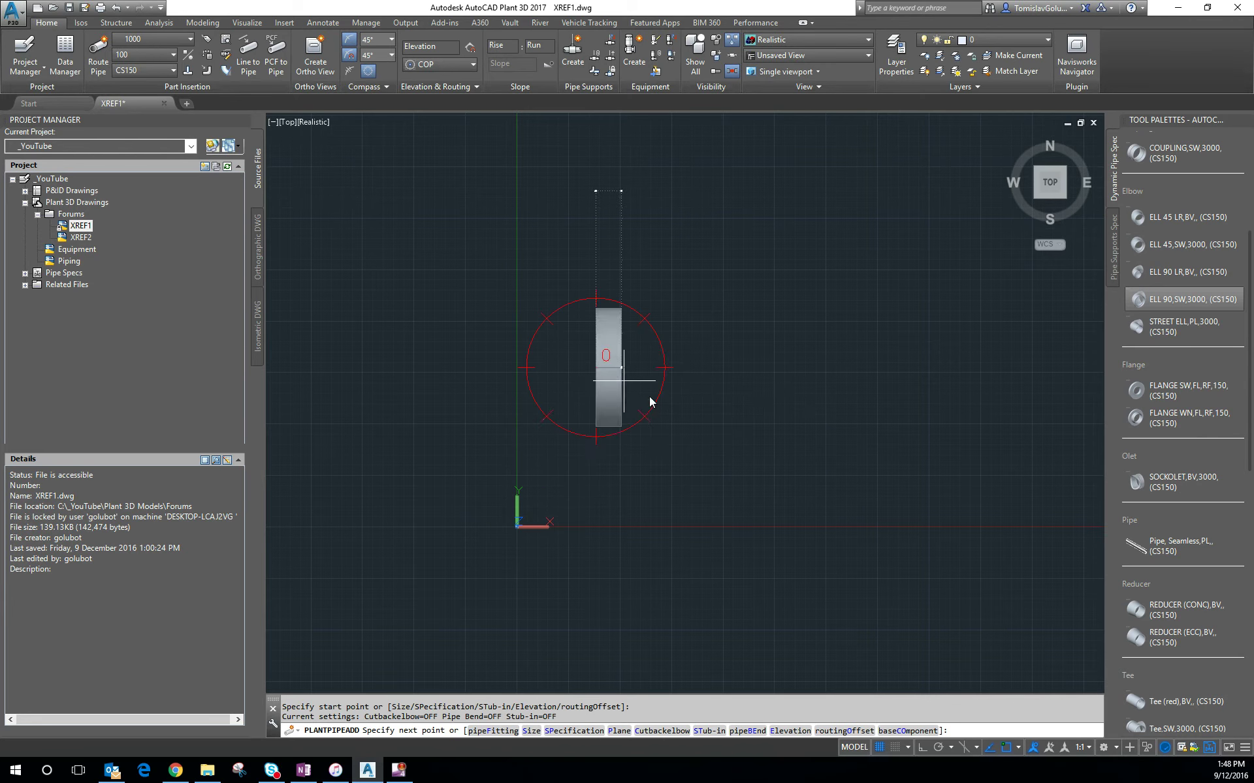
{"action": "scroll", "coordinate": [645, 363], "scroll_direction": "down", "scroll_amount": 10}
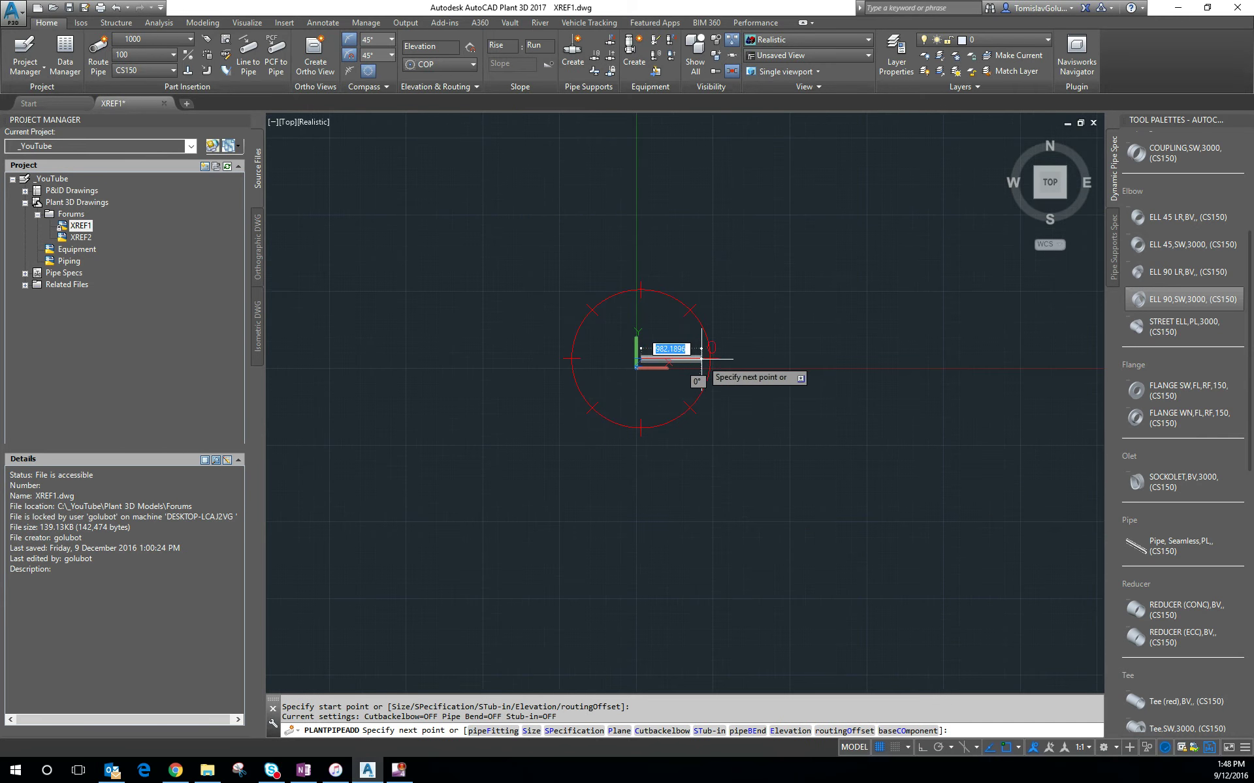
{"action": "left_click", "coordinate": [750, 358]}
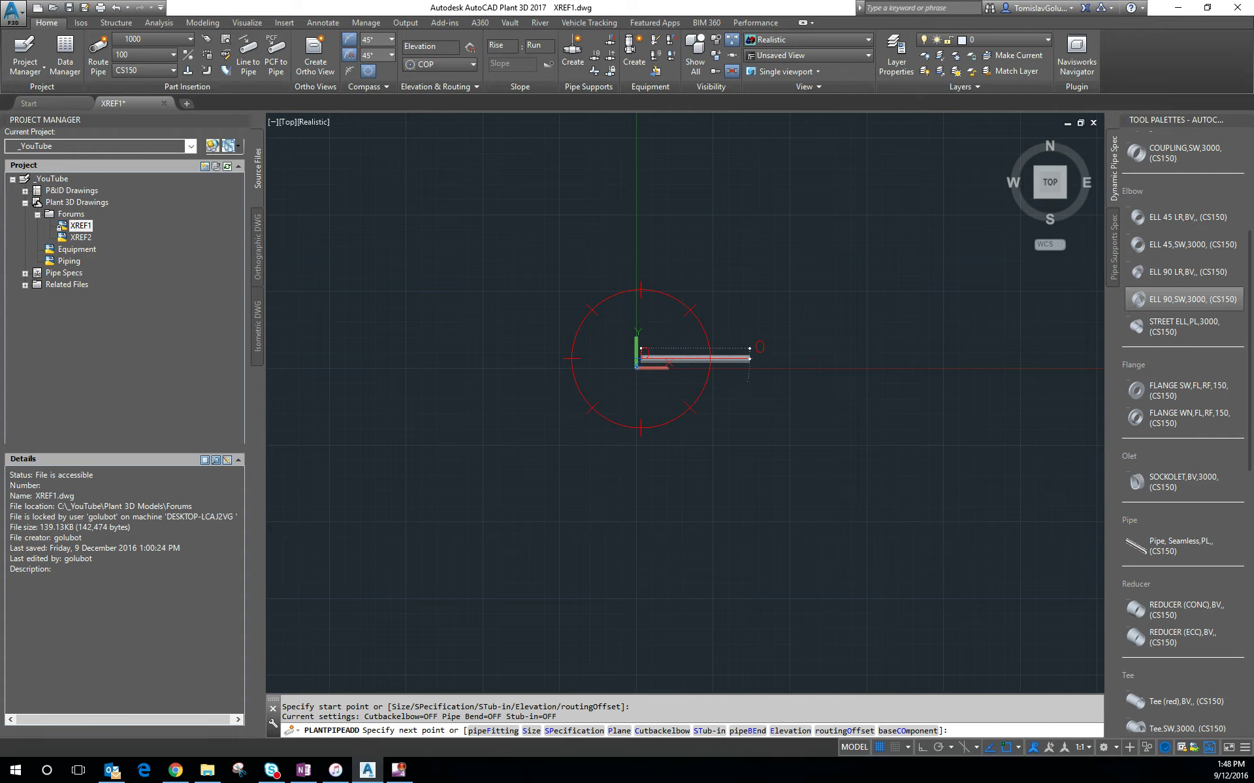
{"action": "key", "text": "Escape"}
{"action": "scroll", "coordinate": [706, 372], "scroll_direction": "up", "scroll_amount": 7}
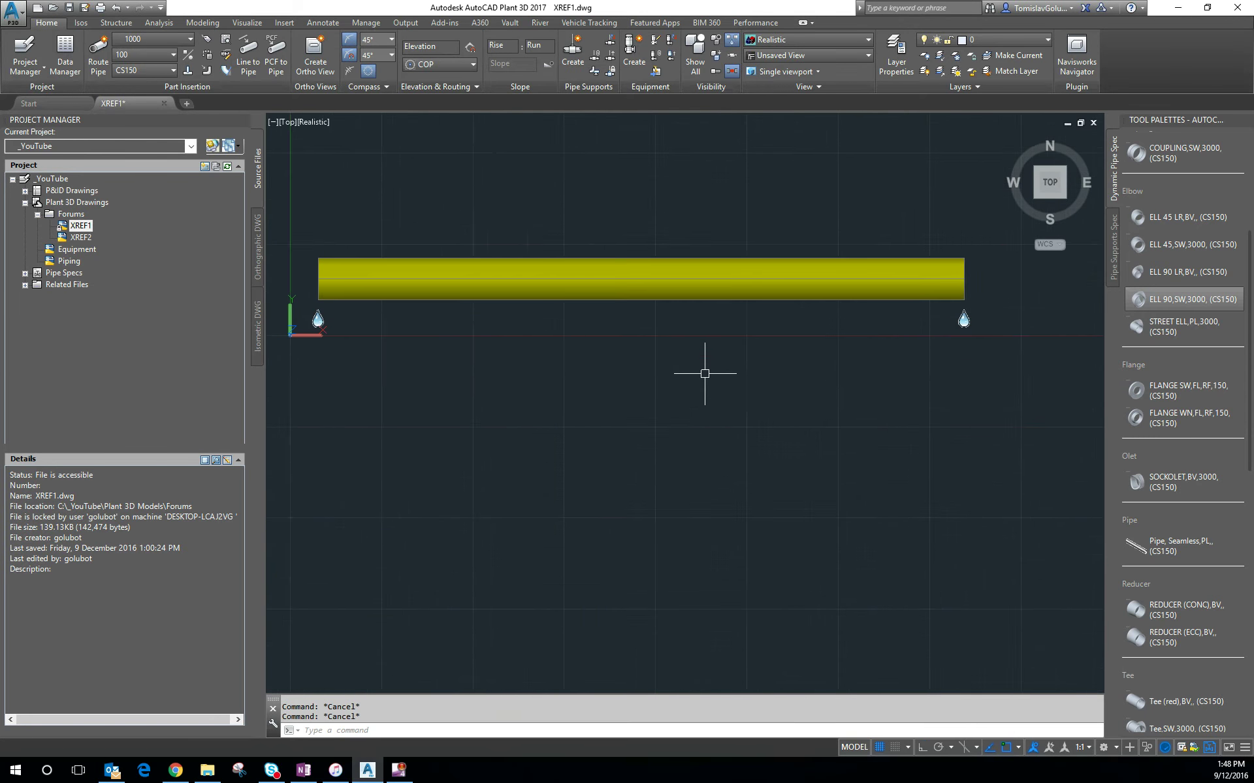
Step: Insert a FLANGE WN mid-pipe and erase the pipe segment right of it
{"action": "middle_click_drag", "start_coordinate": [705, 370], "coordinate": [699, 432]}
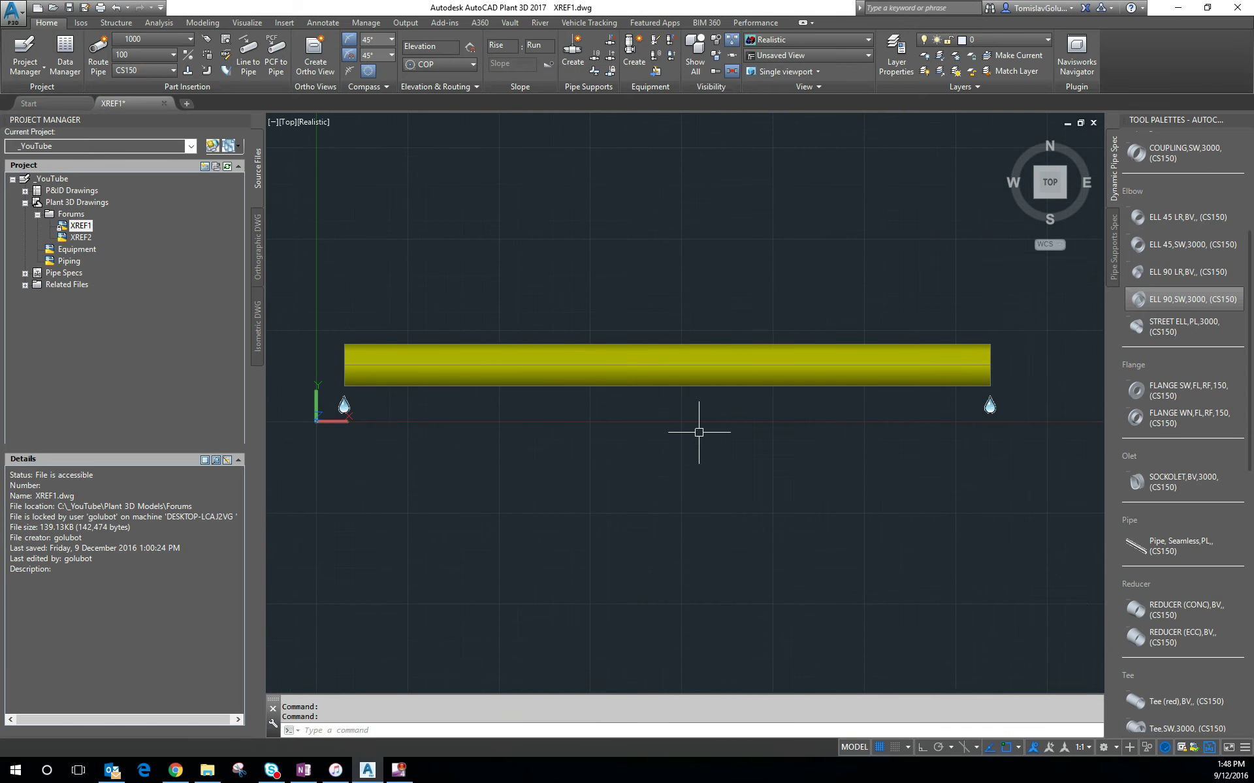
{"action": "left_click", "coordinate": [1135, 423]}
{"action": "left_click", "coordinate": [678, 364]}
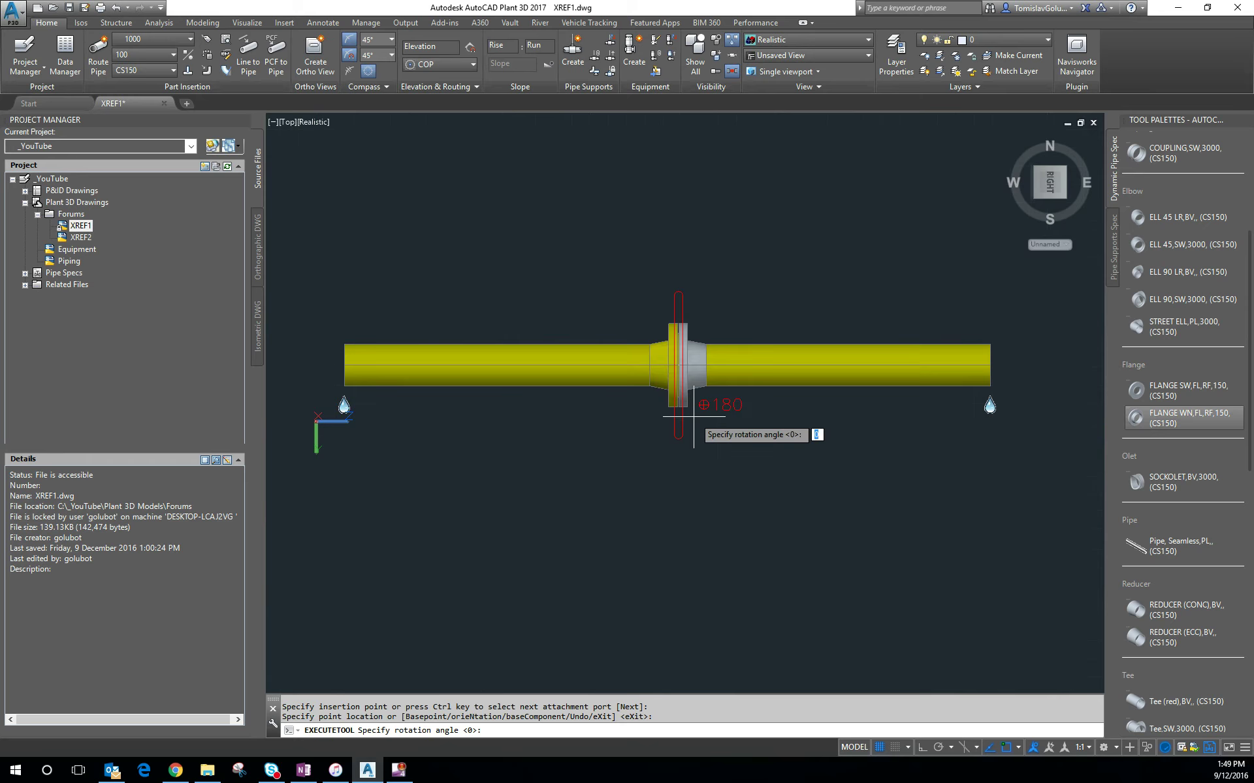
{"action": "key", "text": "Escape"}
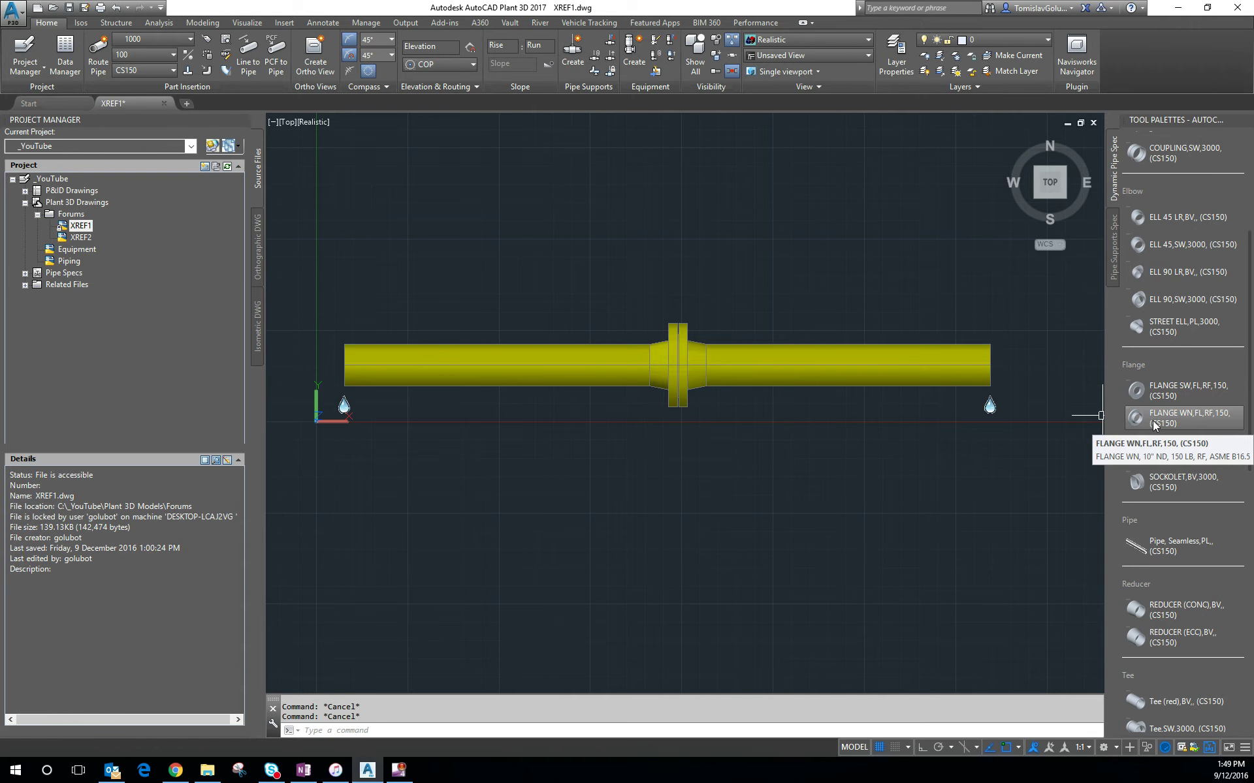
{"action": "left_click", "coordinate": [960, 358]}
{"action": "key", "text": "Delete"}
{"action": "left_click", "coordinate": [699, 360]}
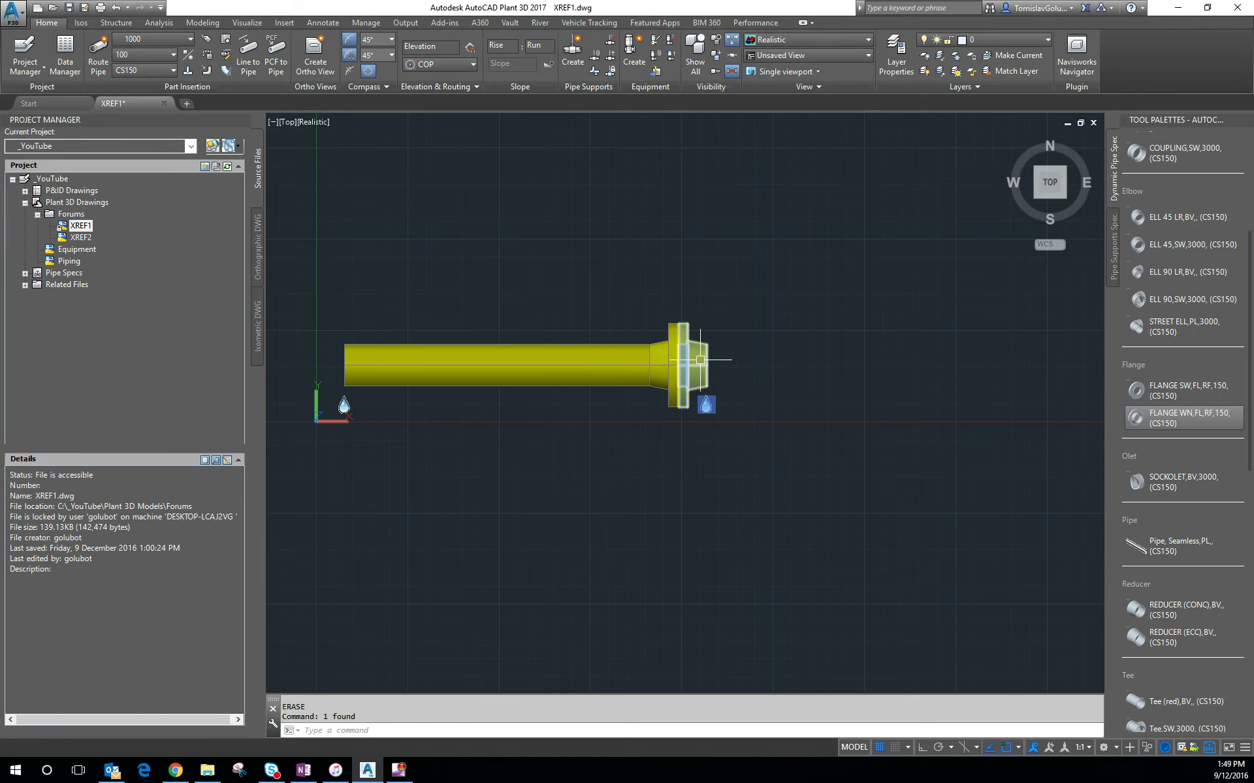
{"action": "key", "text": "Escape"}
Step: From the front view, erase the extra mating flange and zoom extents
{"action": "scroll", "coordinate": [699, 360], "scroll_direction": "up", "scroll_amount": 5}
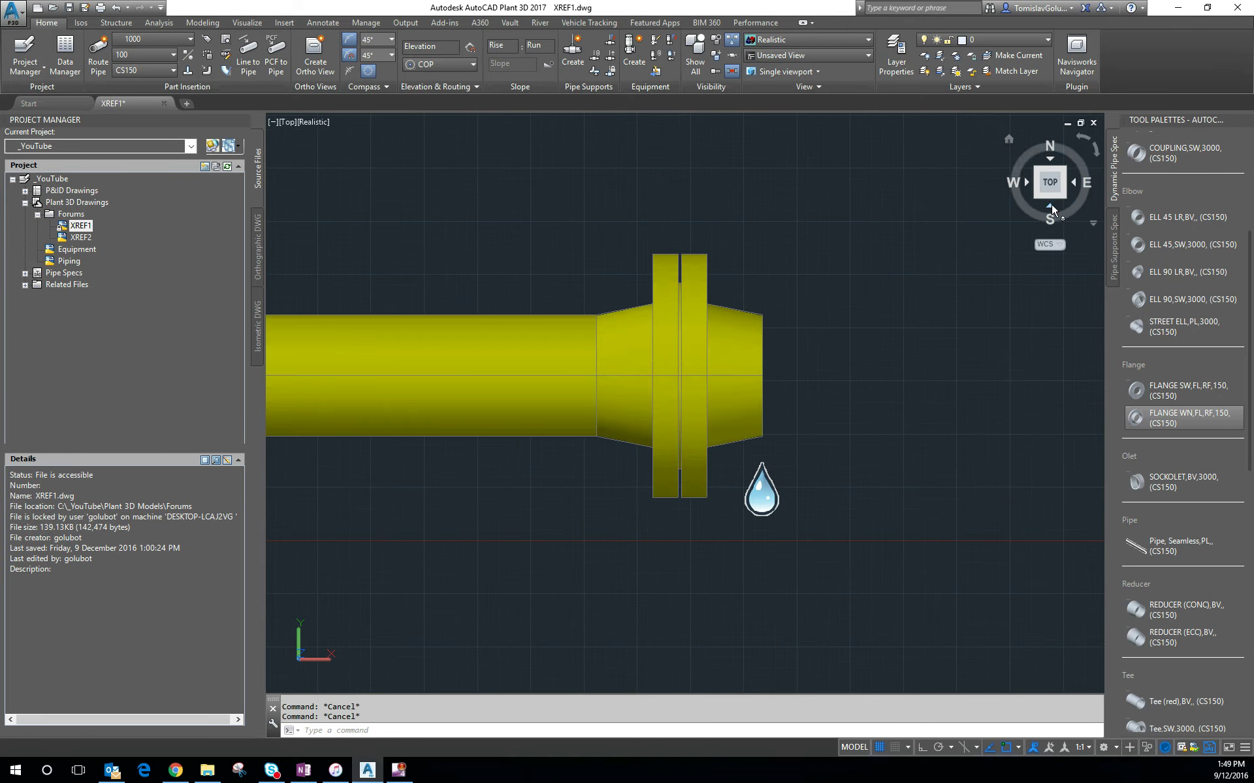
{"action": "left_click", "coordinate": [1050, 206]}
{"action": "scroll", "coordinate": [816, 372], "scroll_direction": "up", "scroll_amount": 4}
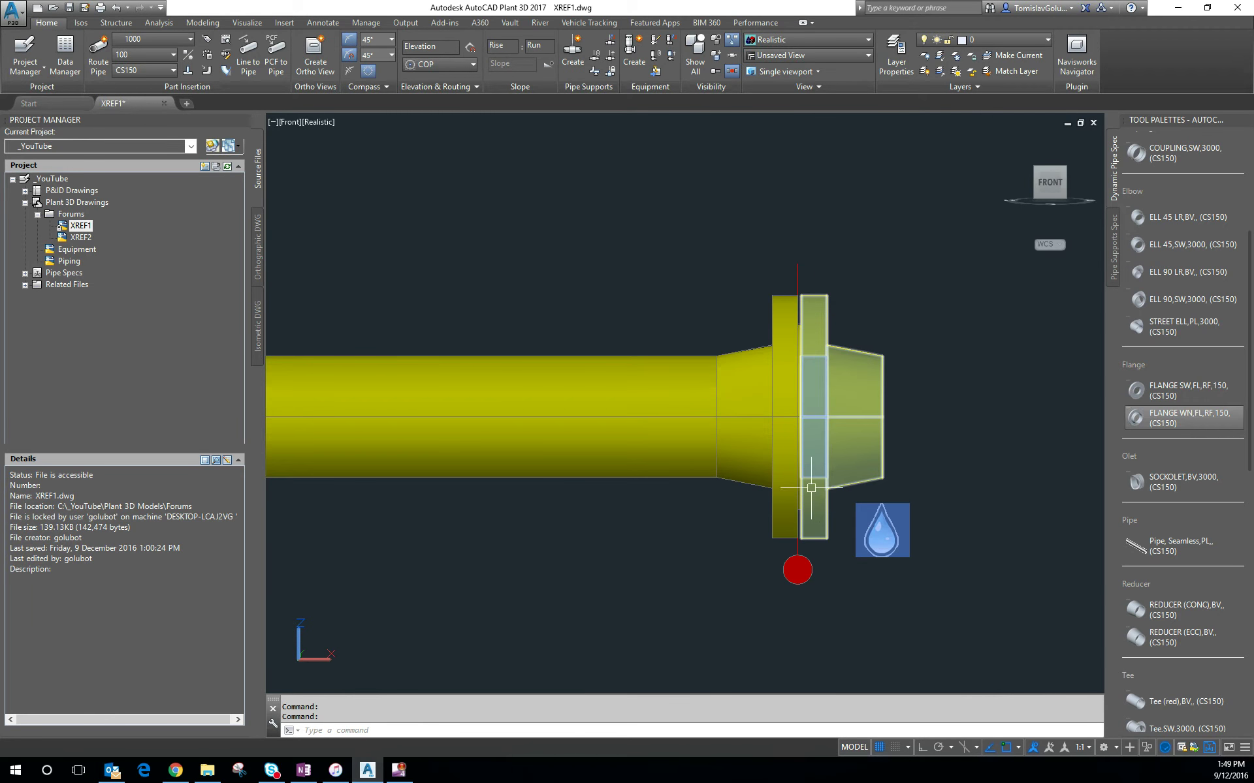
{"action": "left_click", "coordinate": [827, 459]}
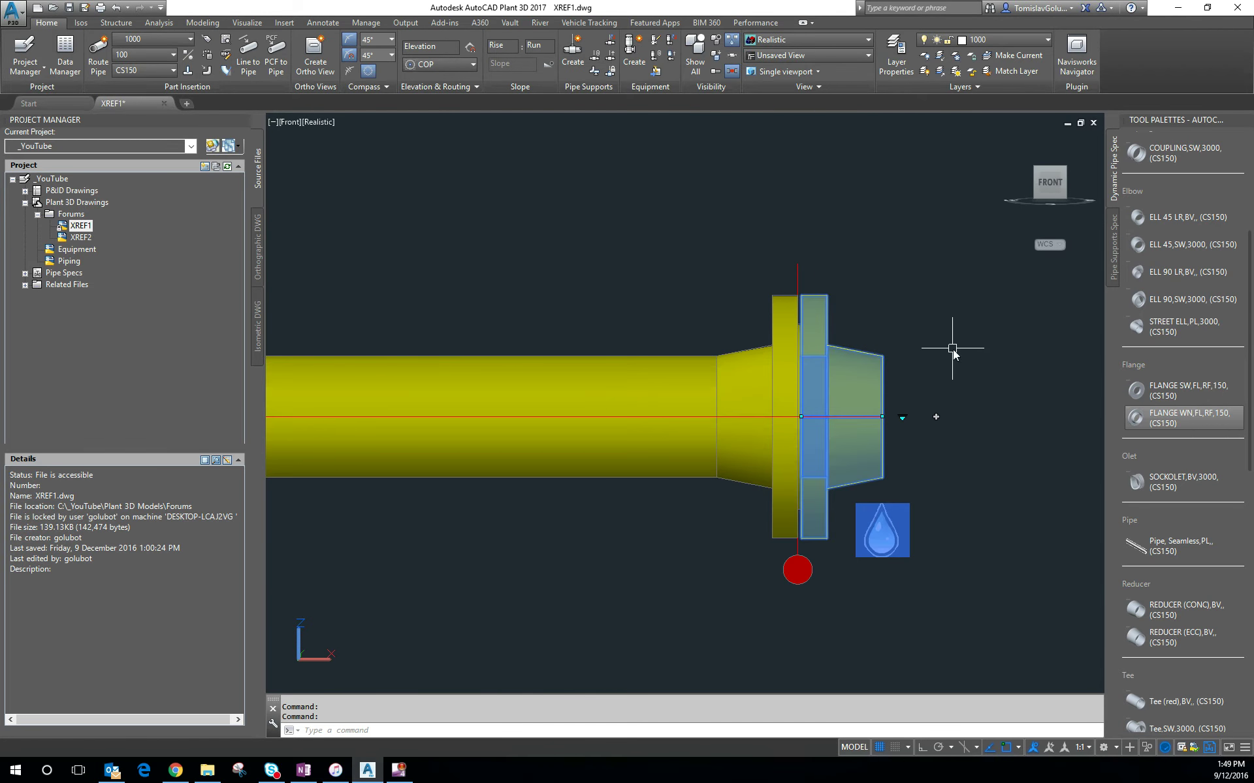
{"action": "key", "text": "Delete"}
{"action": "type", "text": "z"}
{"action": "key", "text": "Return"}
{"action": "type", "text": "e"}
{"action": "key", "text": "Return"}
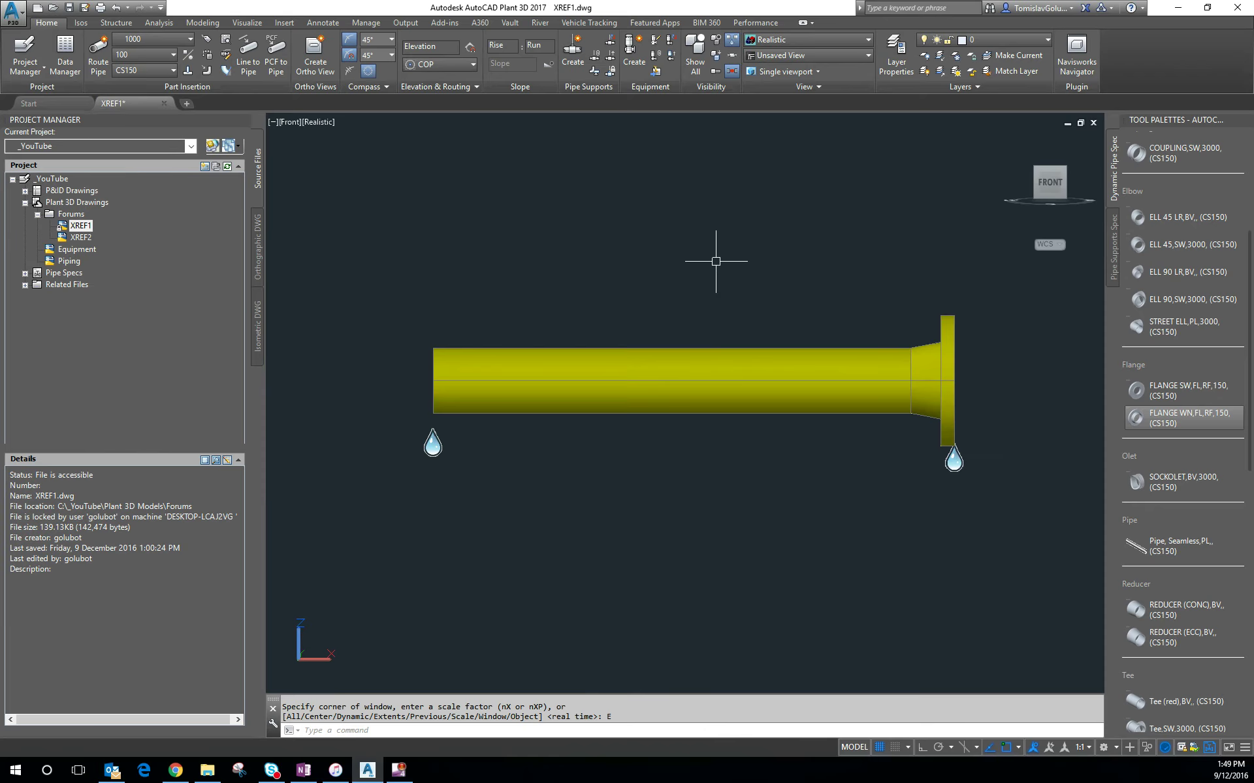
Step: Set Status of the line 1000 pipe and flange to Existing in Properties
{"action": "left_click", "coordinate": [1009, 137]}
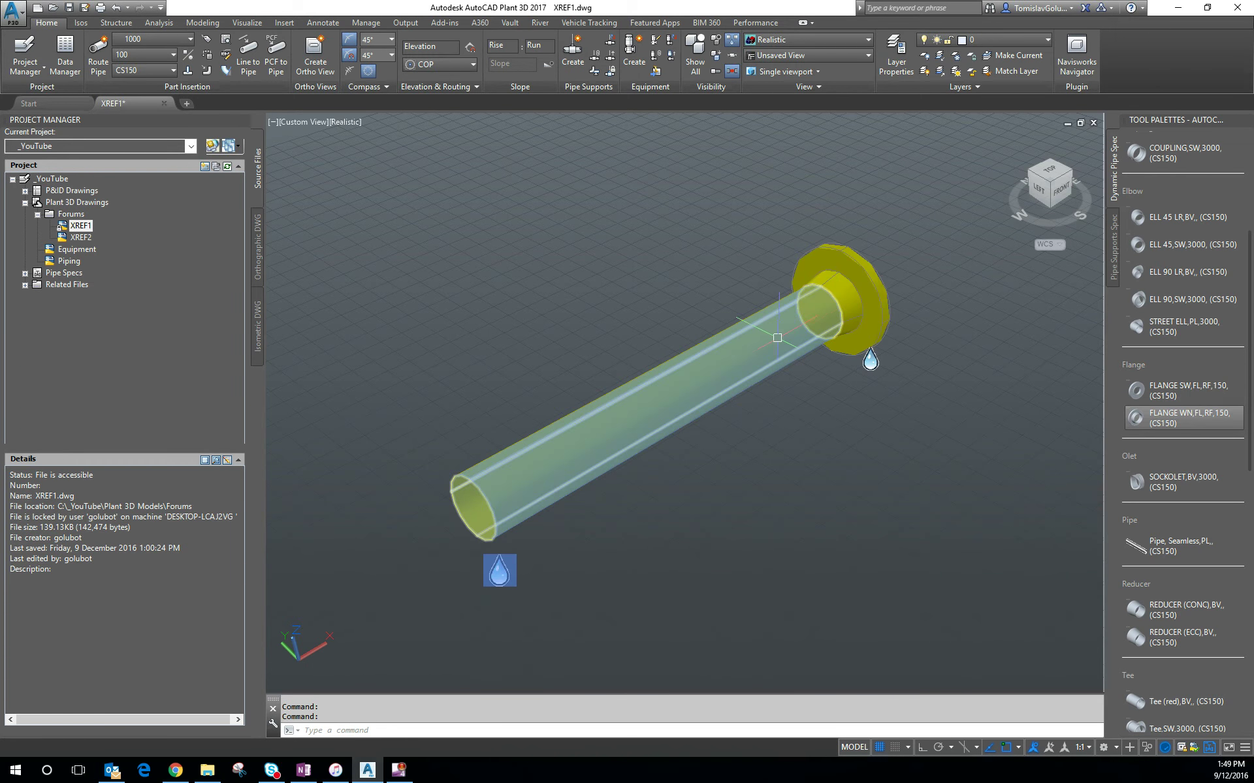
{"action": "middle_click_drag", "start_coordinate": [686, 406], "coordinate": [678, 529], "text": "shift"}
{"action": "left_click", "coordinate": [921, 341]}
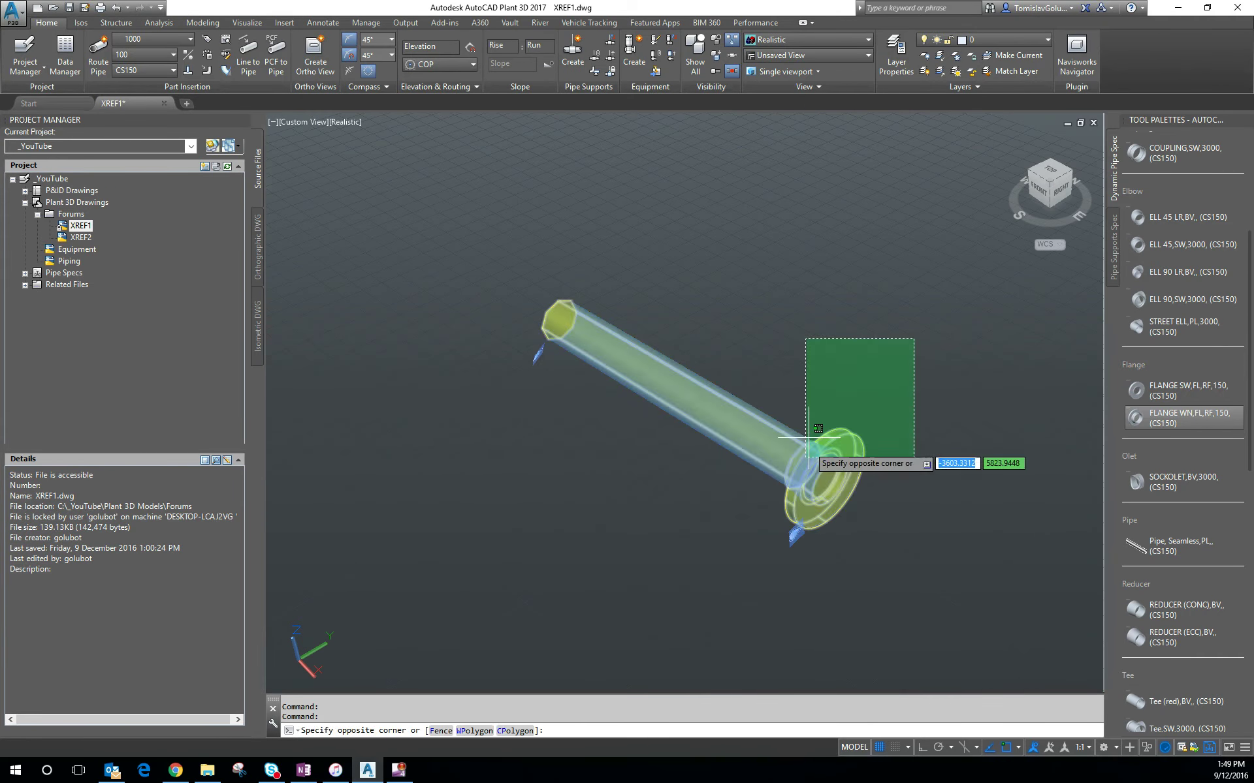
{"action": "left_click", "coordinate": [803, 444]}
{"action": "right_click", "coordinate": [729, 505]}
{"action": "left_click", "coordinate": [823, 484]}
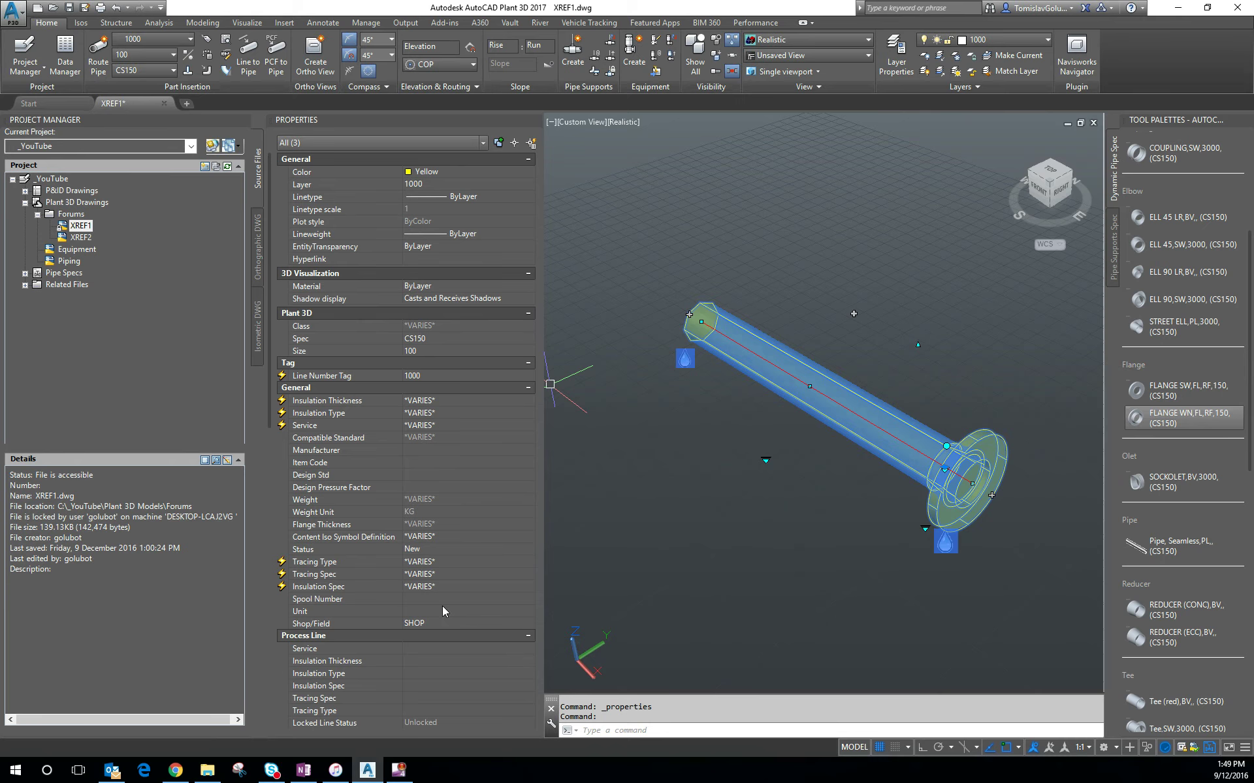
{"action": "left_click", "coordinate": [442, 548]}
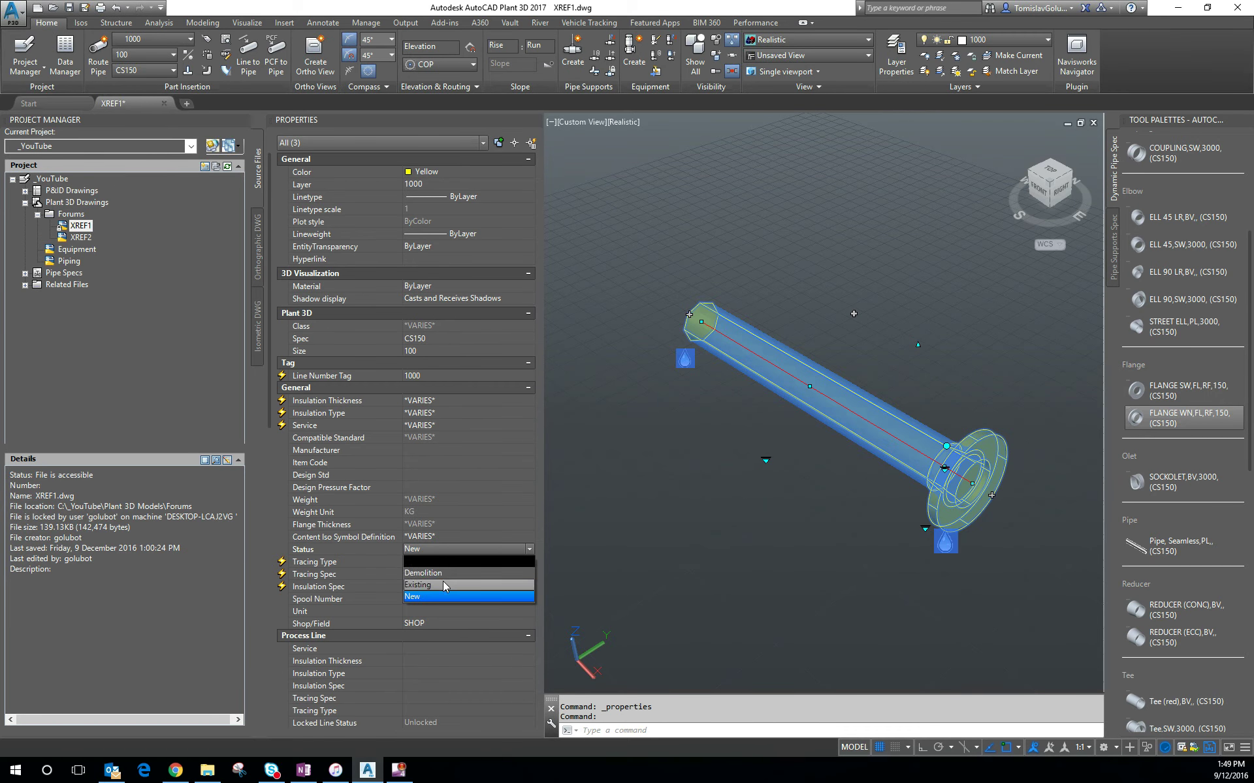
{"action": "left_click", "coordinate": [444, 585]}
{"action": "key", "text": "Escape"}
{"action": "key", "text": "Escape"}
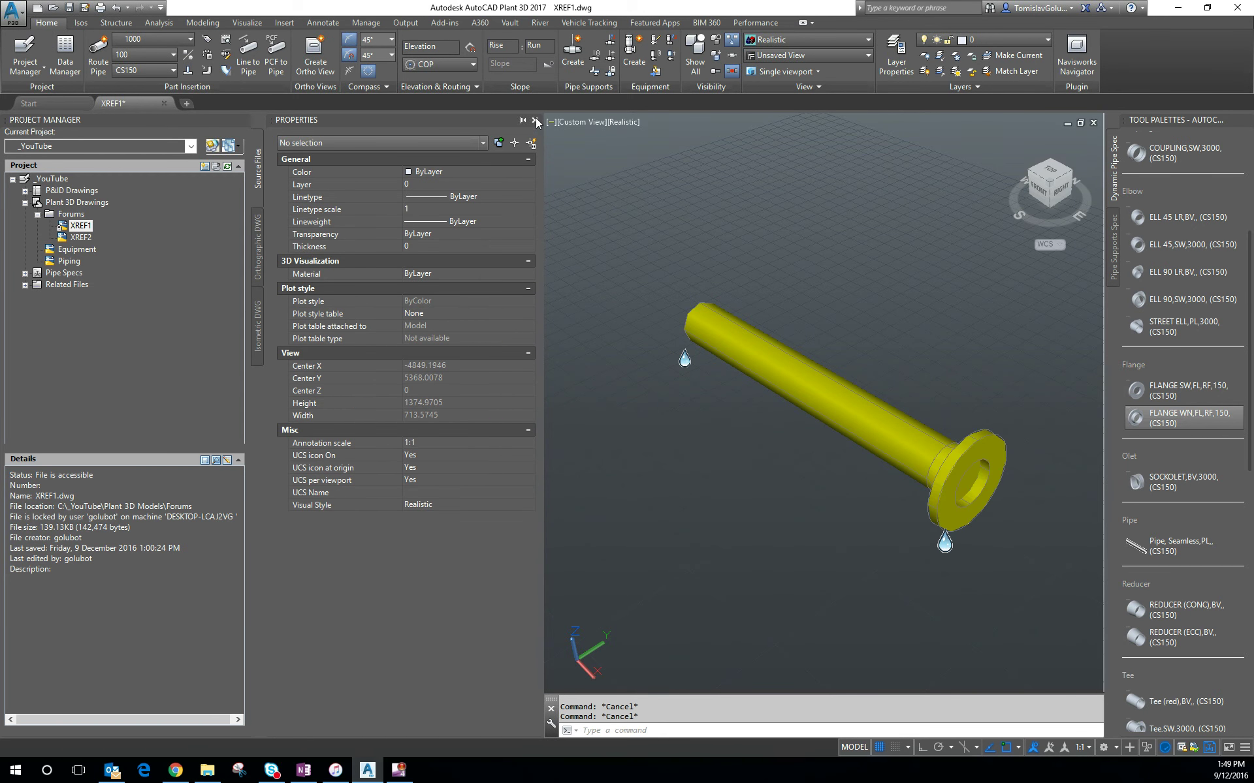
Step: Close Properties and XREF1, answering the save prompt, then open XREF2
{"action": "left_click", "coordinate": [535, 121]}
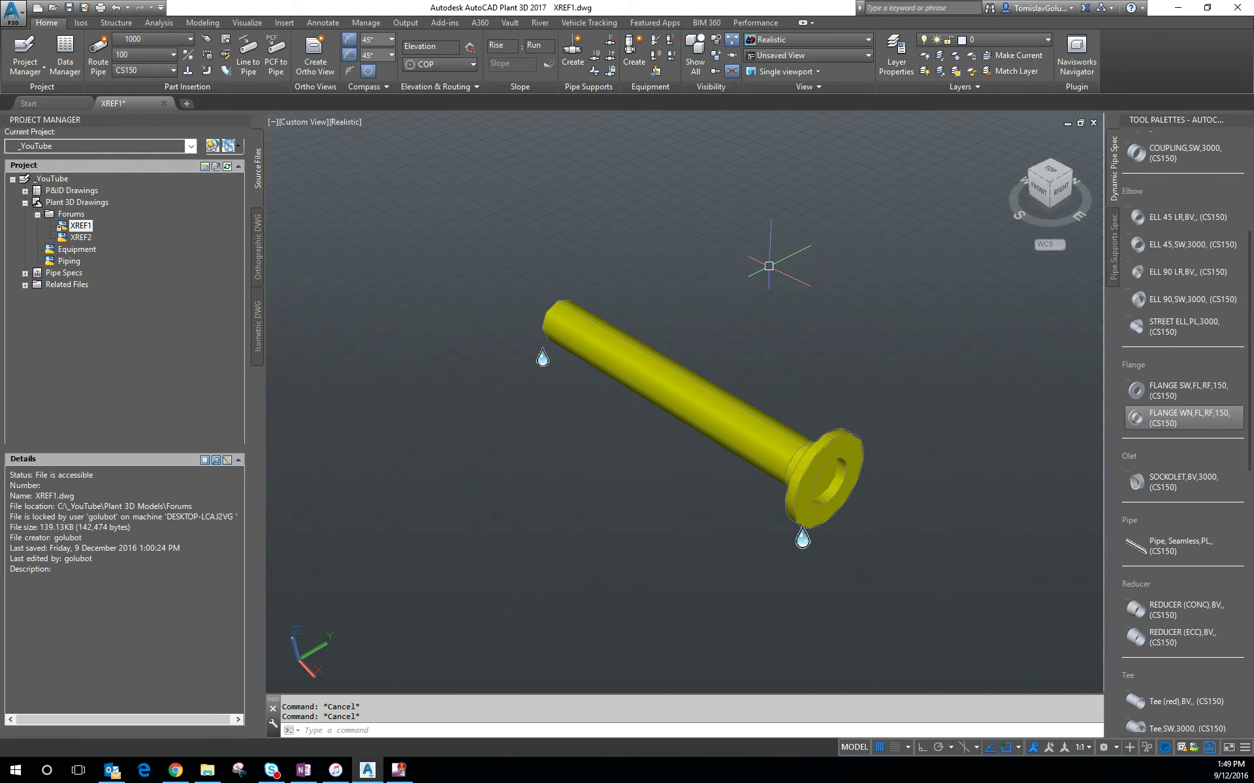
{"action": "left_click", "coordinate": [165, 104]}
{"action": "left_click", "coordinate": [599, 411]}
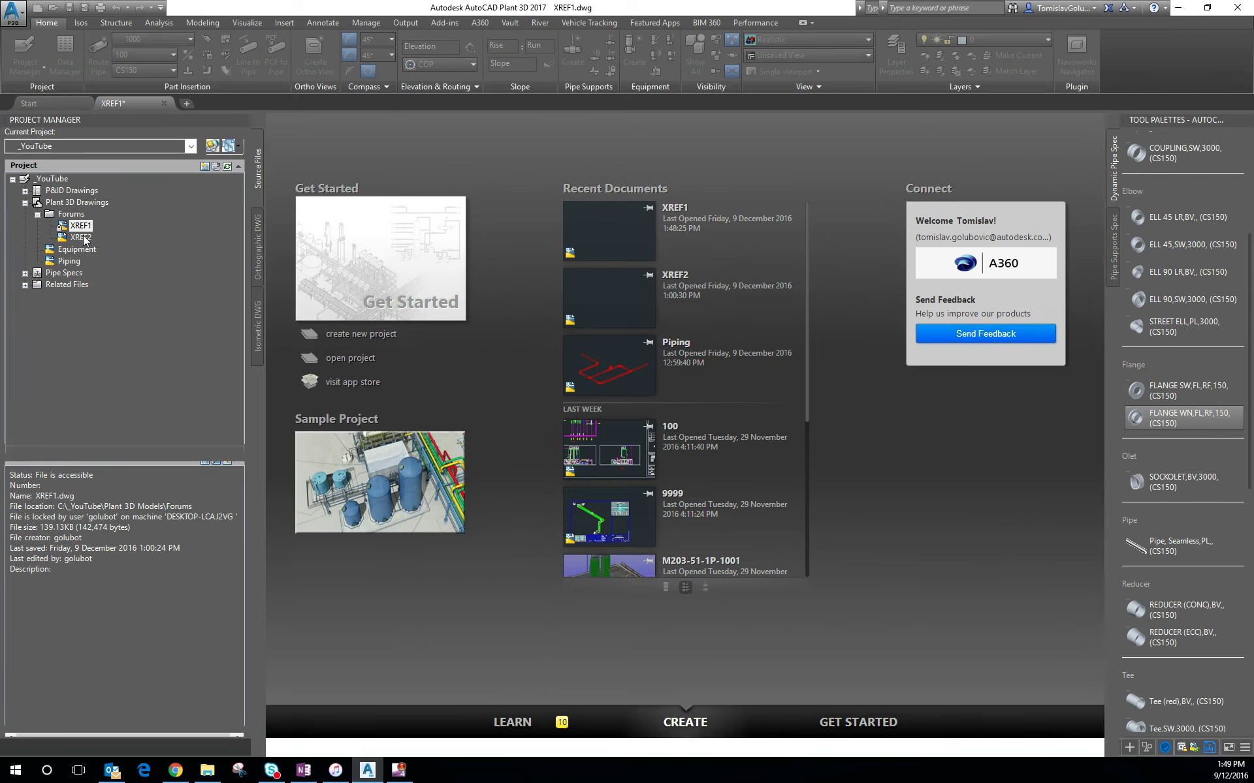
{"action": "left_click", "coordinate": [81, 238]}
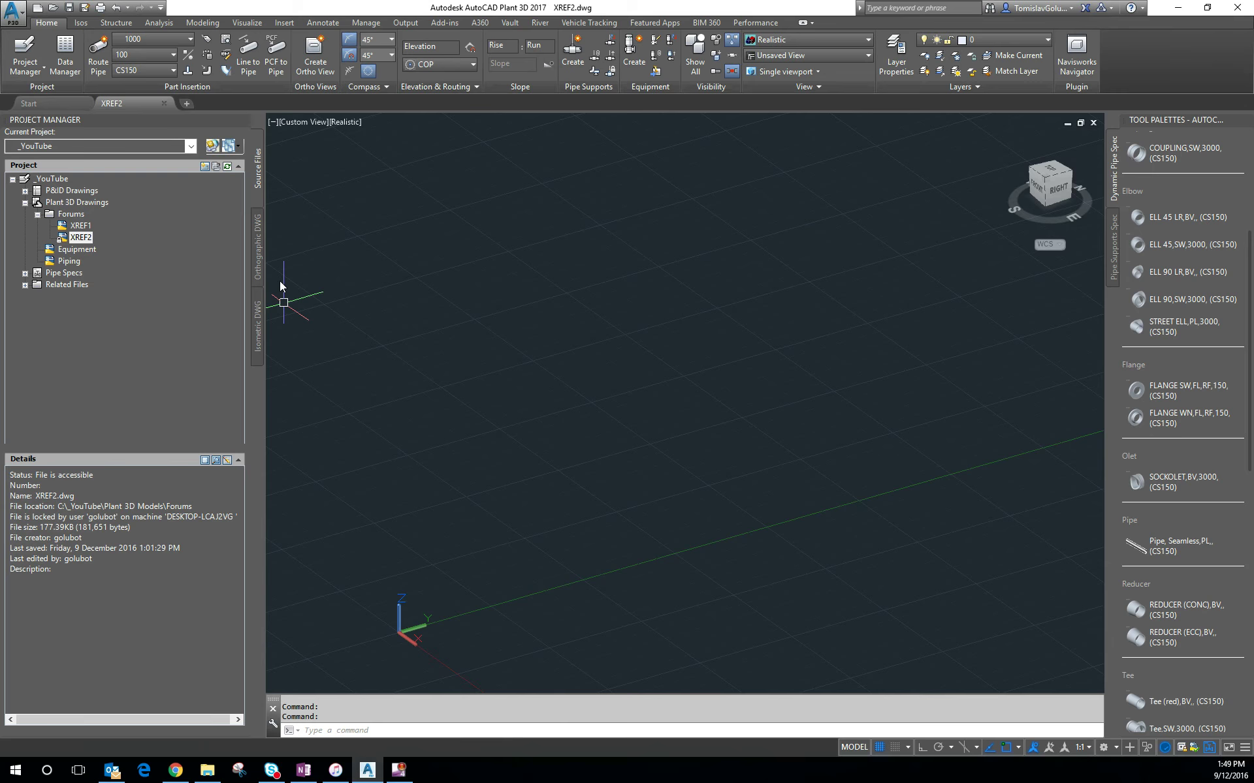
Step: Attach XREF1.dwg to XREF2 as an Overlay external reference at scale 1.00
{"action": "right_click", "coordinate": [377, 268]}
{"action": "left_click", "coordinate": [424, 312]}
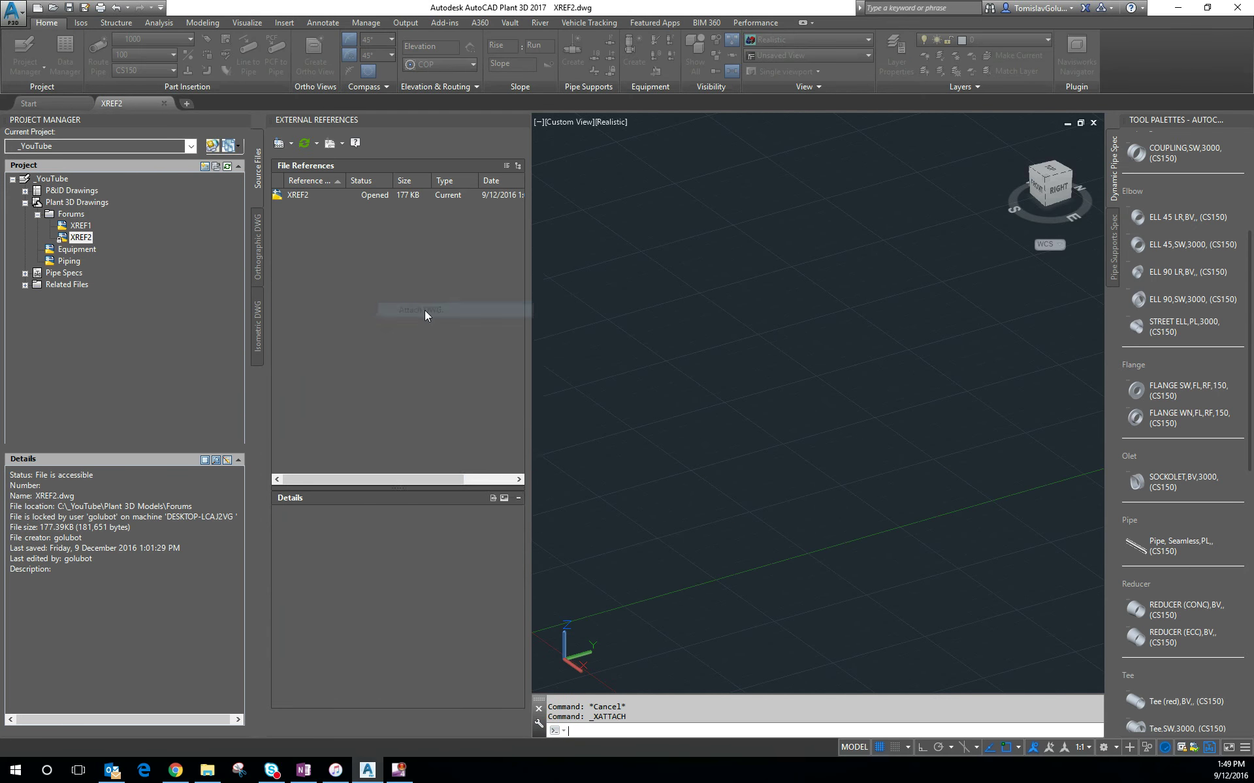
{"action": "left_click", "coordinate": [430, 295]}
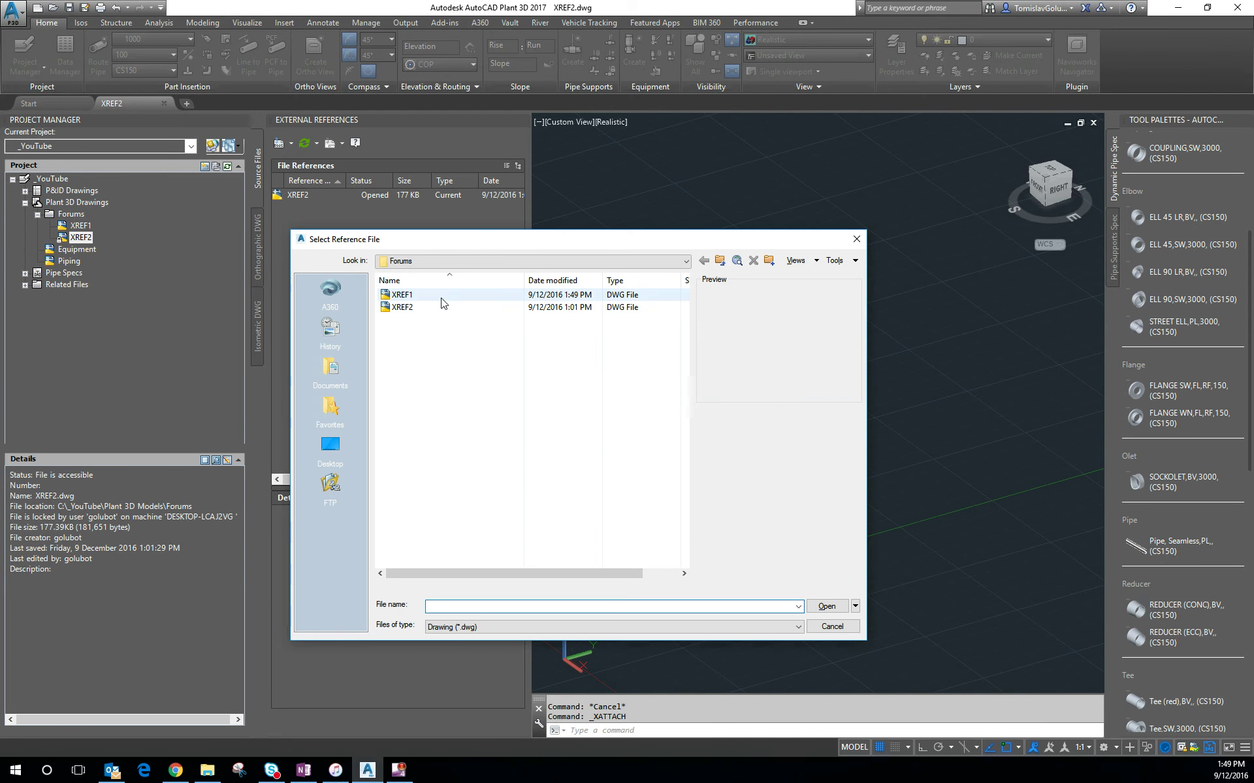
{"action": "left_click", "coordinate": [833, 607]}
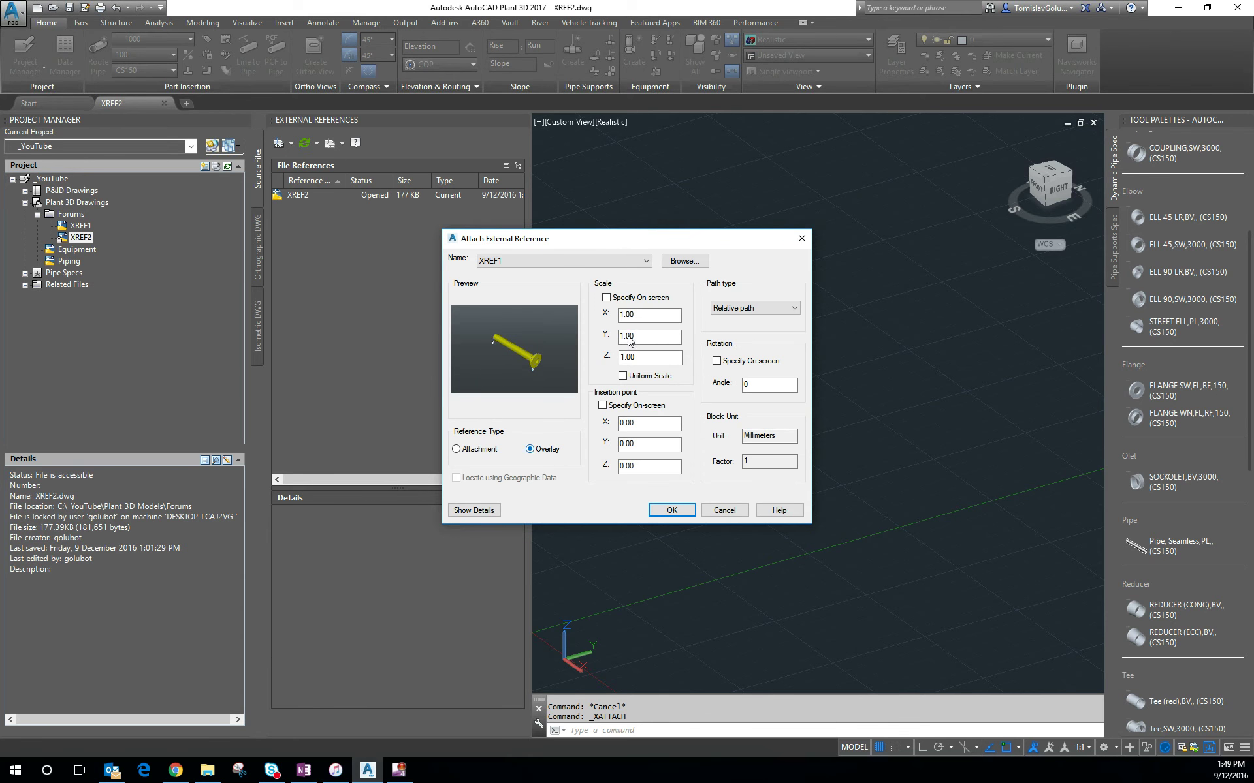
{"action": "left_click", "coordinate": [671, 508]}
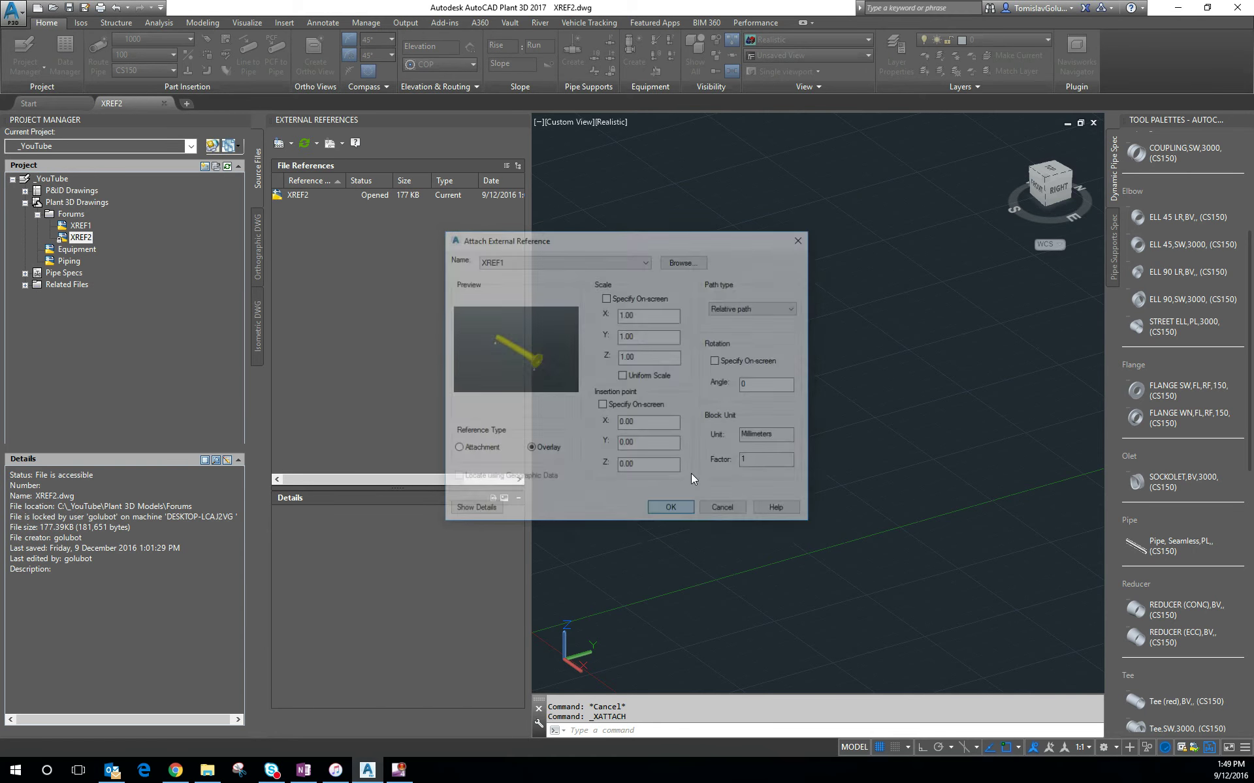
{"action": "left_click", "coordinate": [522, 120]}
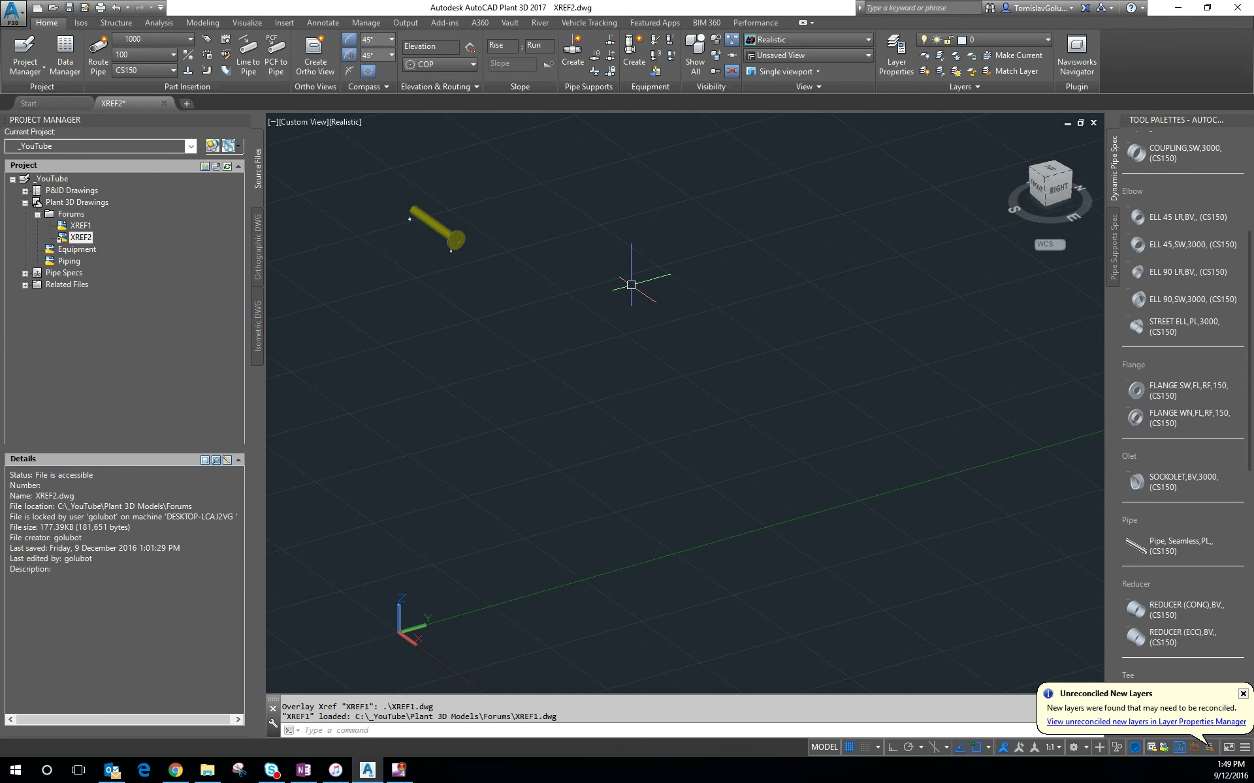
Step: Zoom extents, view the overlaid pipe from TOP, zoom out, and dismiss the new-layers balloon
{"action": "type", "text": "z"}
{"action": "key", "text": "Return"}
{"action": "type", "text": "e"}
{"action": "key", "text": "Return"}
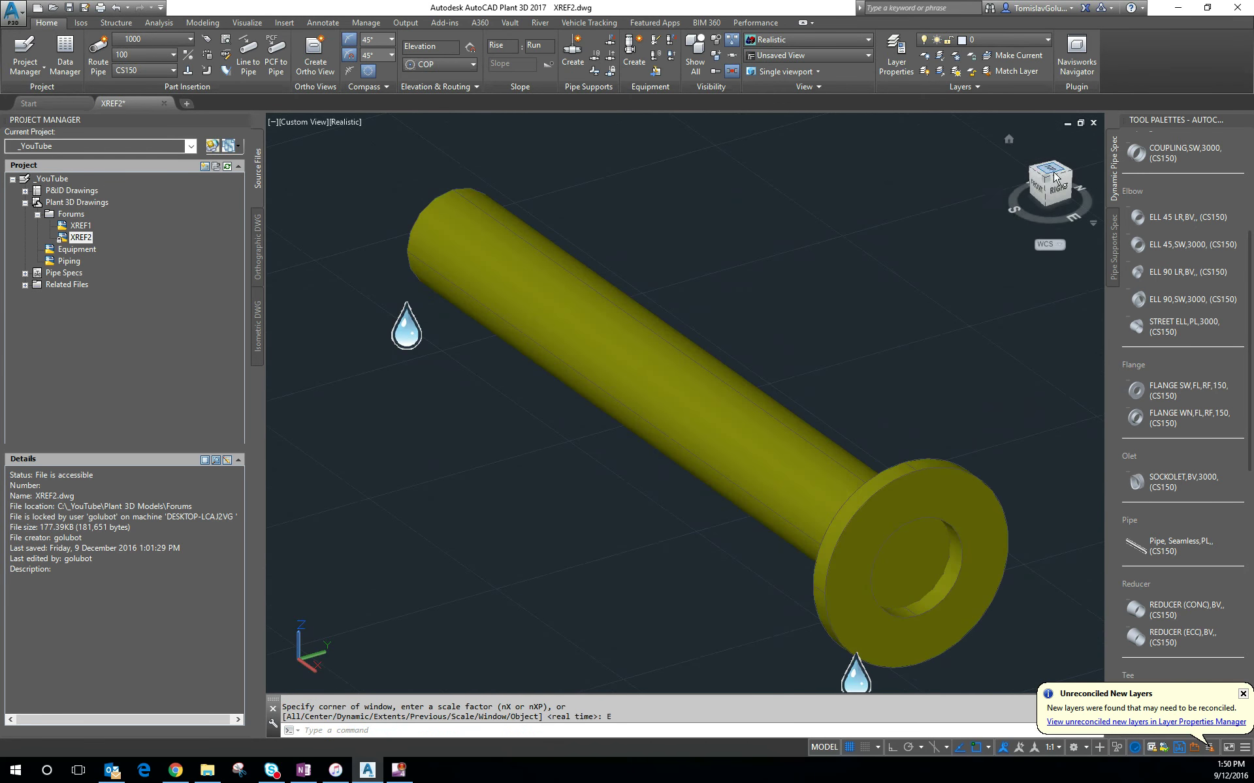
{"action": "left_click", "coordinate": [1049, 173]}
{"action": "key", "text": "Escape"}
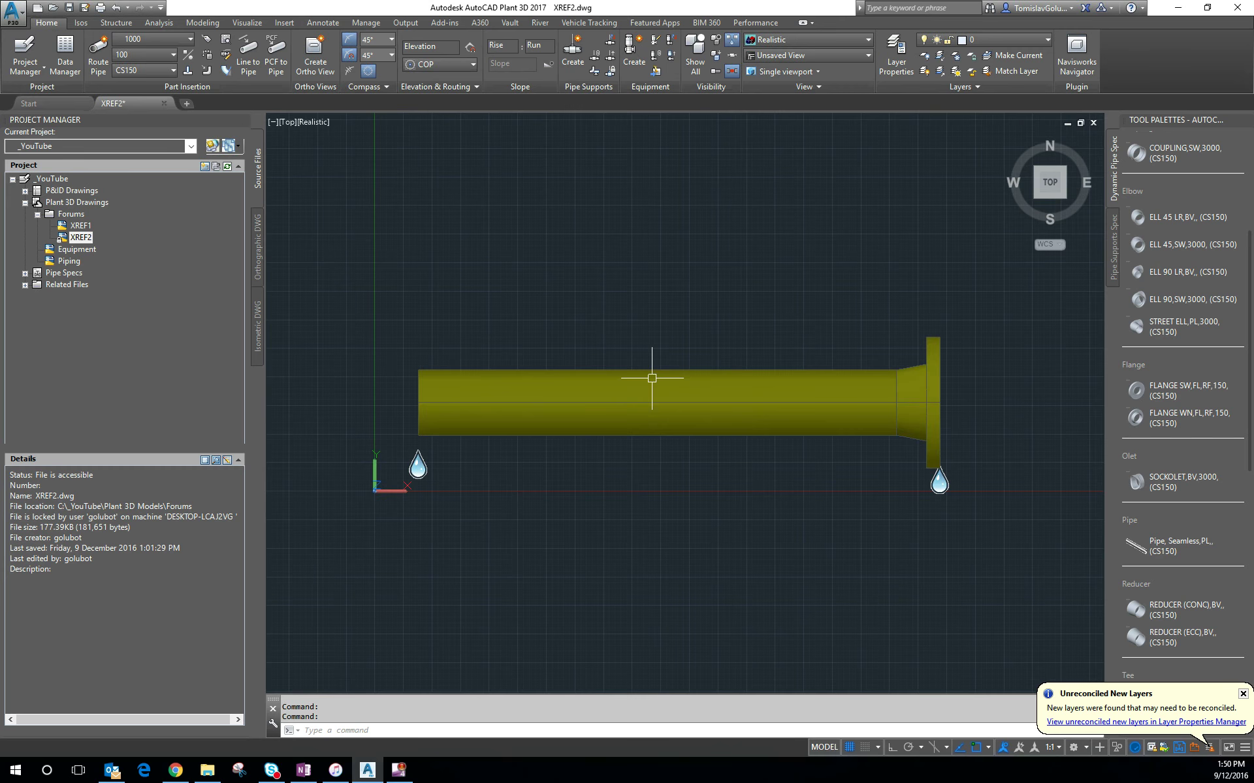
{"action": "scroll", "coordinate": [507, 291], "scroll_direction": "down", "scroll_amount": 6}
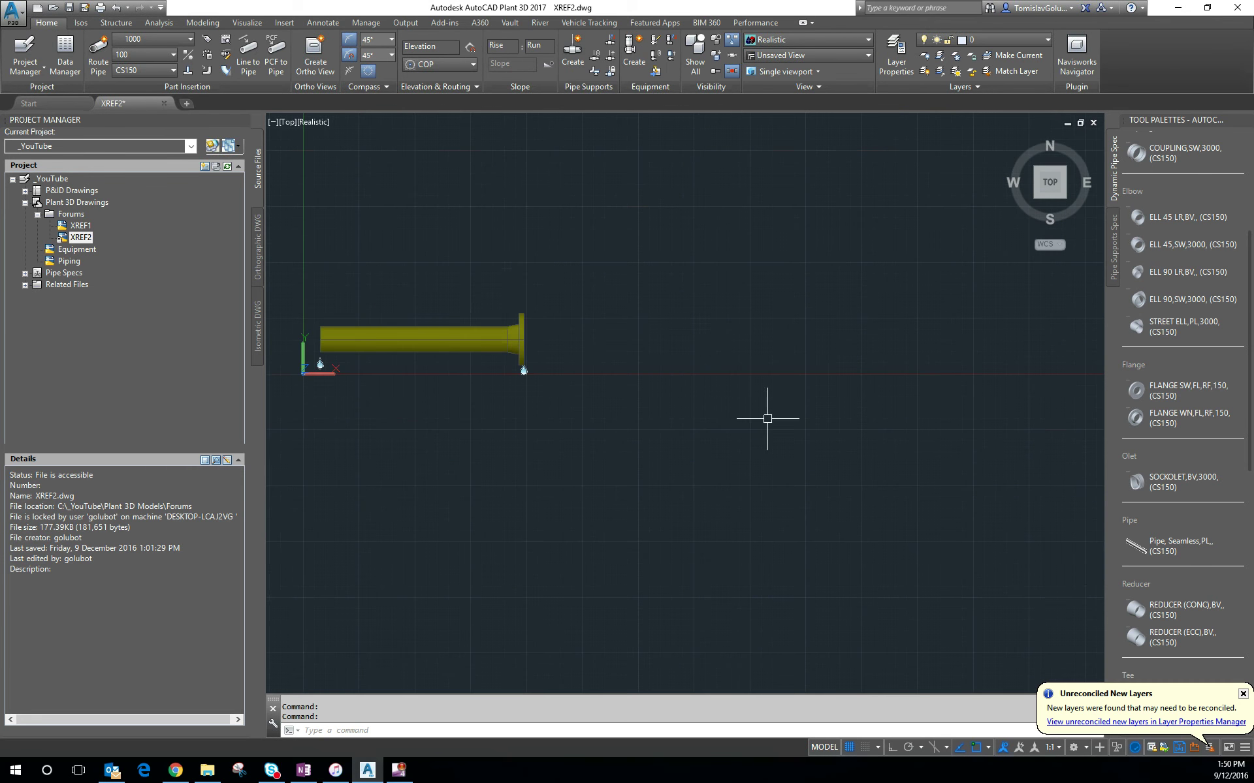
{"action": "left_click", "coordinate": [1243, 694]}
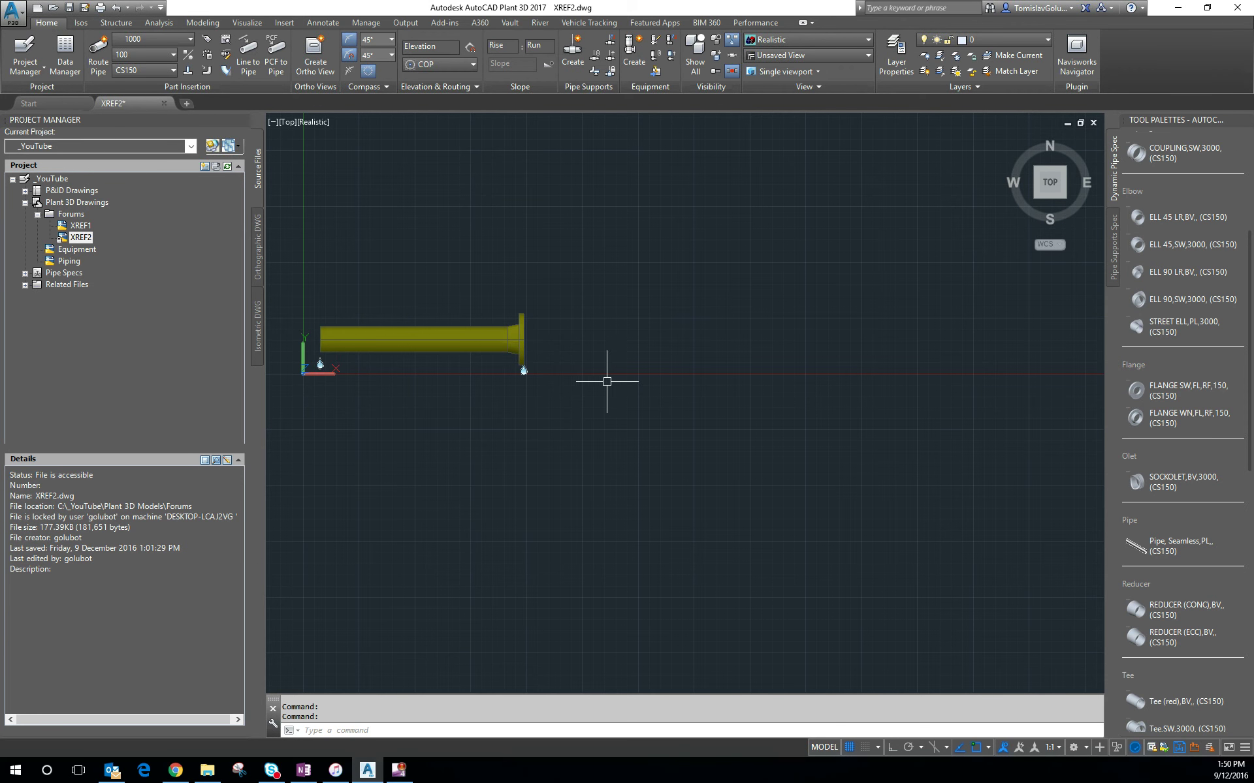
Step: Create and assign new line number 2000 via Route New Line
{"action": "left_click", "coordinate": [158, 41]}
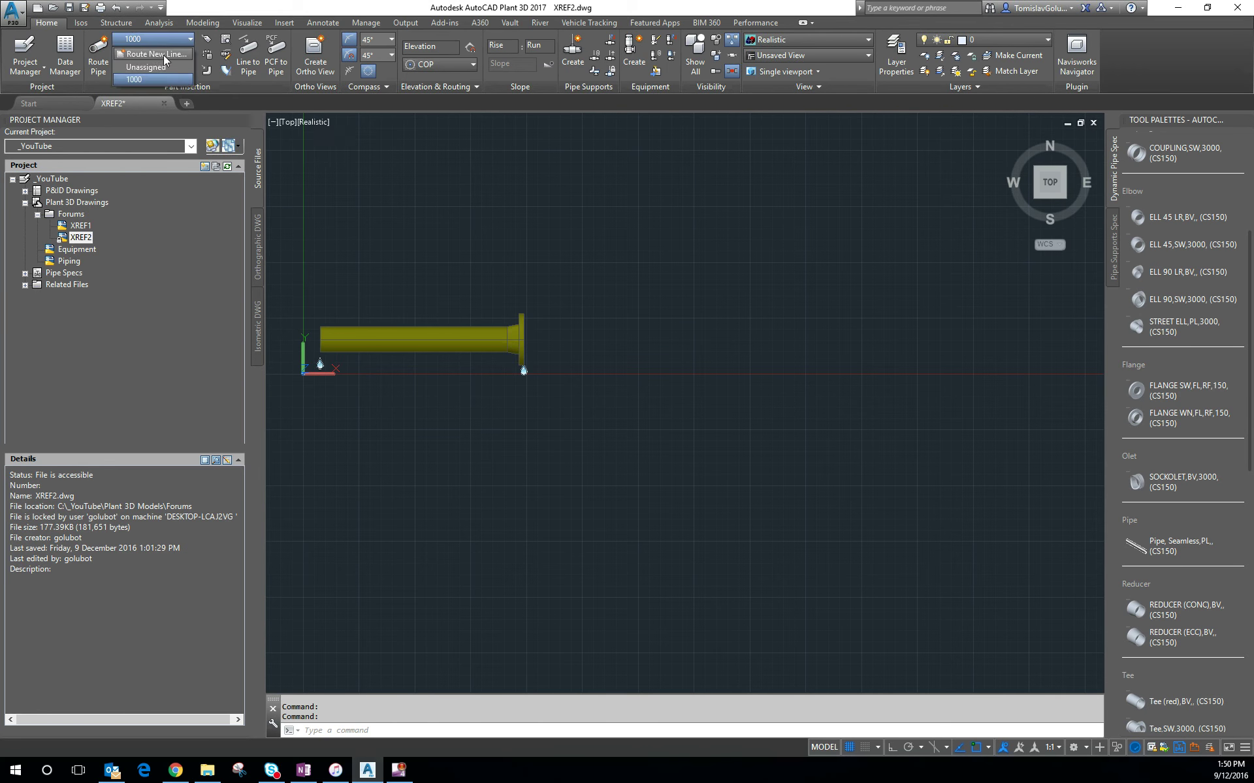
{"action": "left_click", "coordinate": [156, 54]}
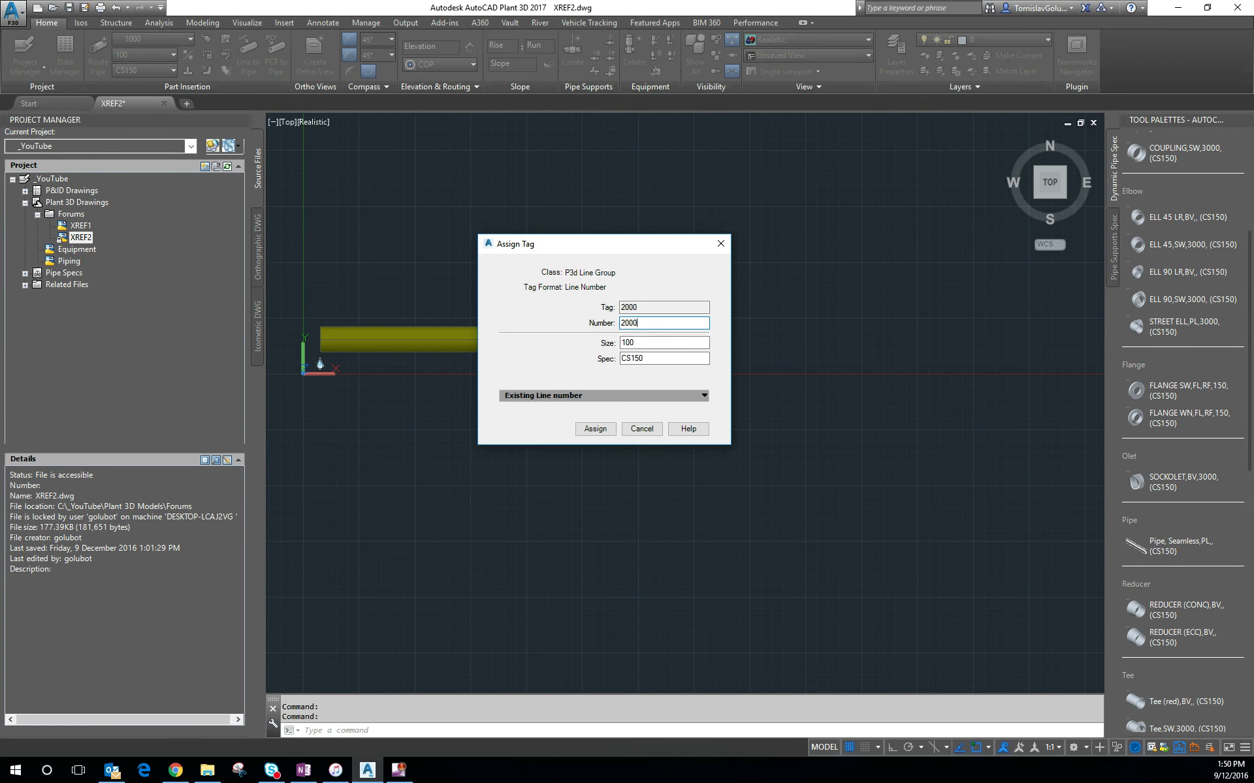
{"action": "left_click", "coordinate": [595, 428]}
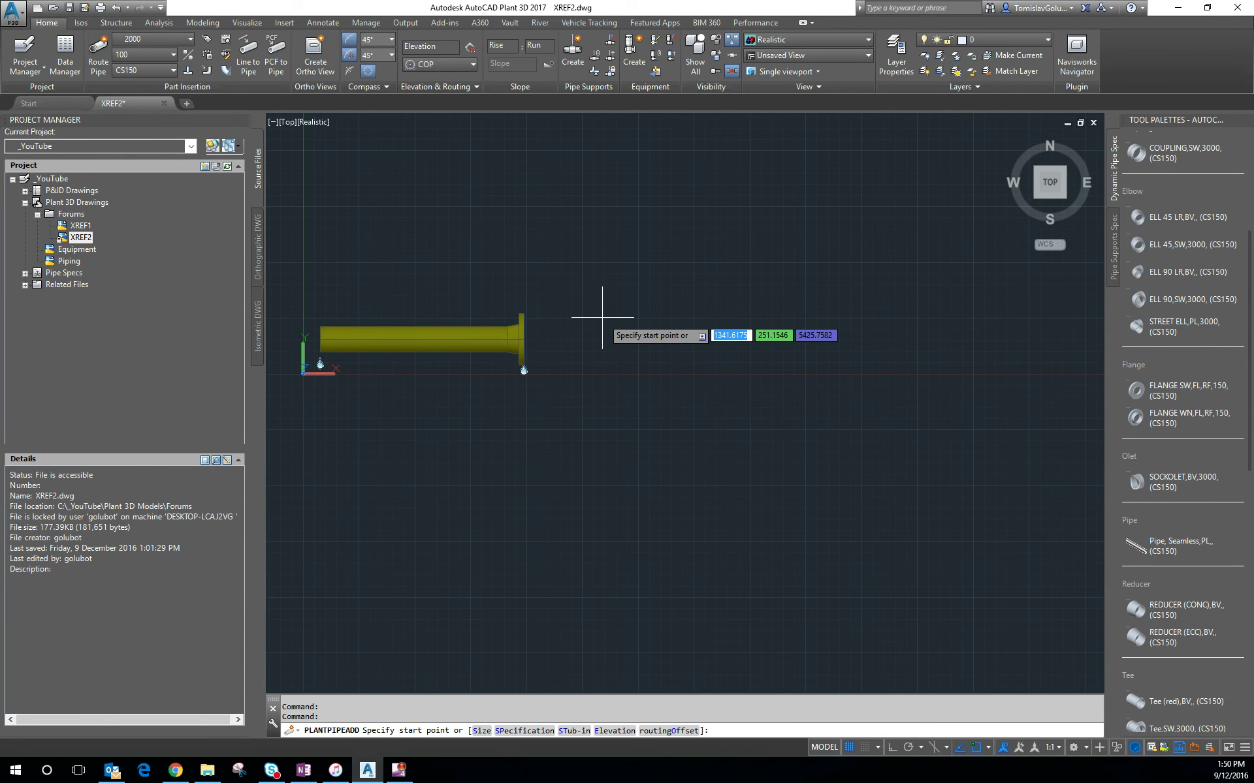
Step: Route line 2000 from the XREF1 flange end (NODE snap), right then up through an elbow
{"action": "type", "text": "node"}
{"action": "key", "text": "Return"}
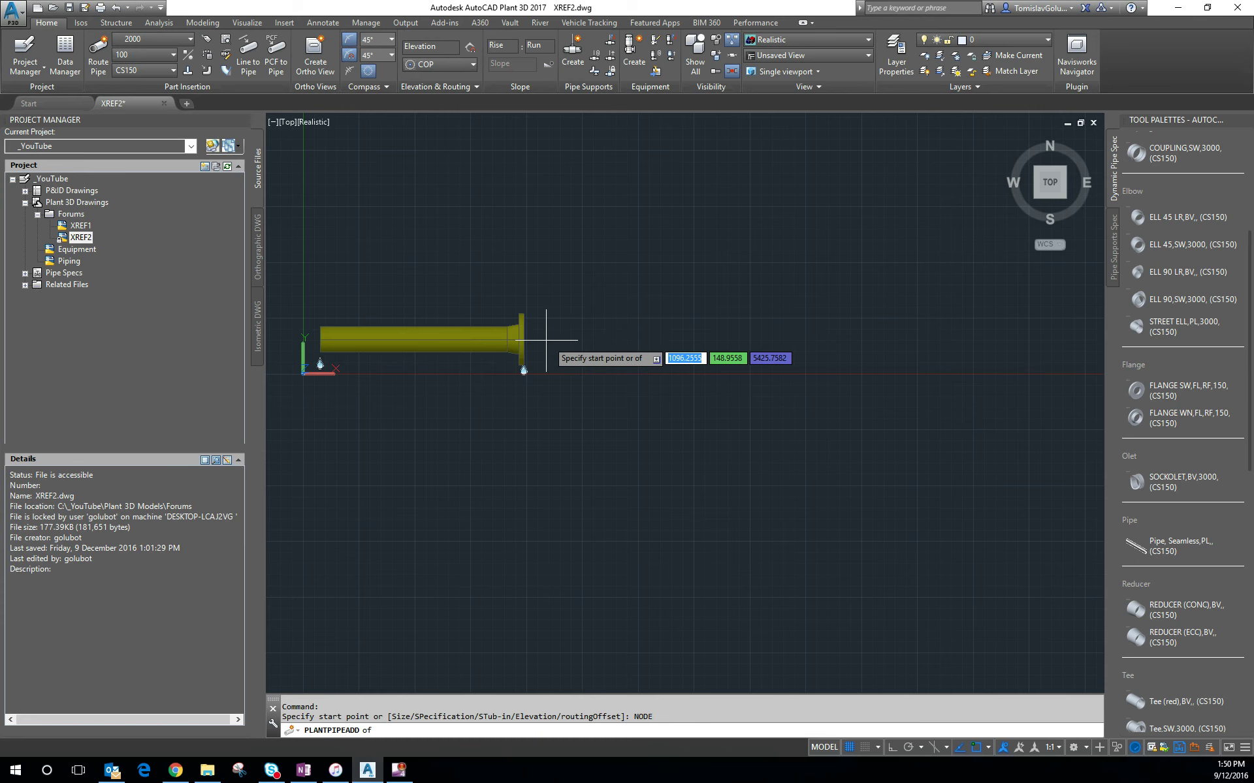
{"action": "left_click", "coordinate": [523, 339]}
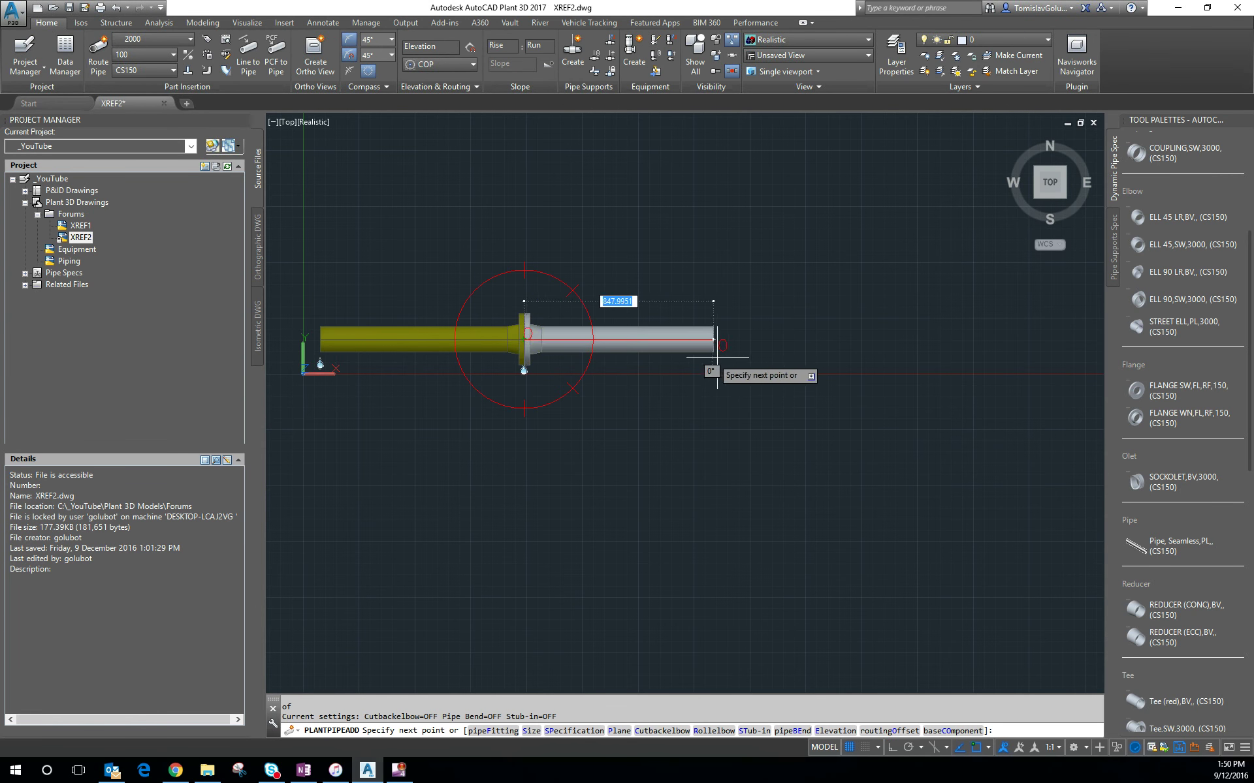
{"action": "left_click", "coordinate": [738, 363]}
{"action": "left_click", "coordinate": [744, 163]}
{"action": "key", "text": "Return"}
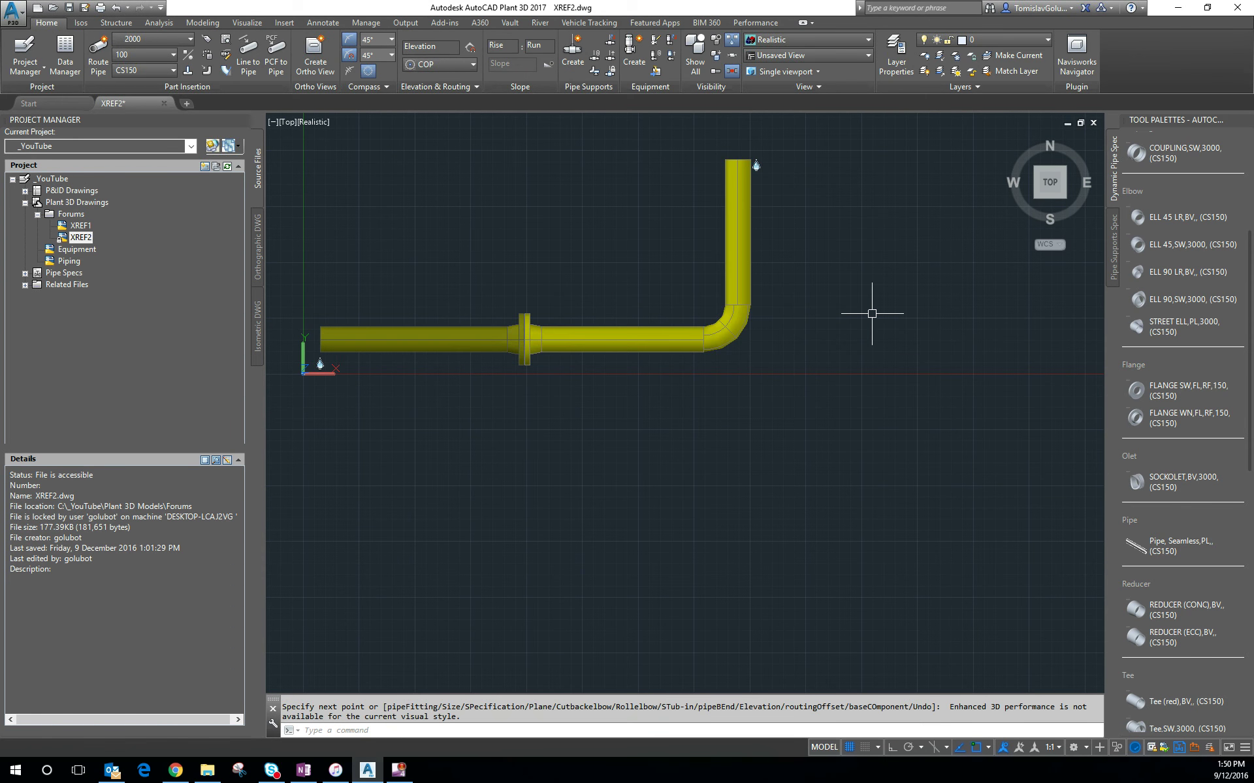
Step: Orbit the routed line into a 3-D view from FRONT and save XREF2
{"action": "left_click", "coordinate": [1049, 218]}
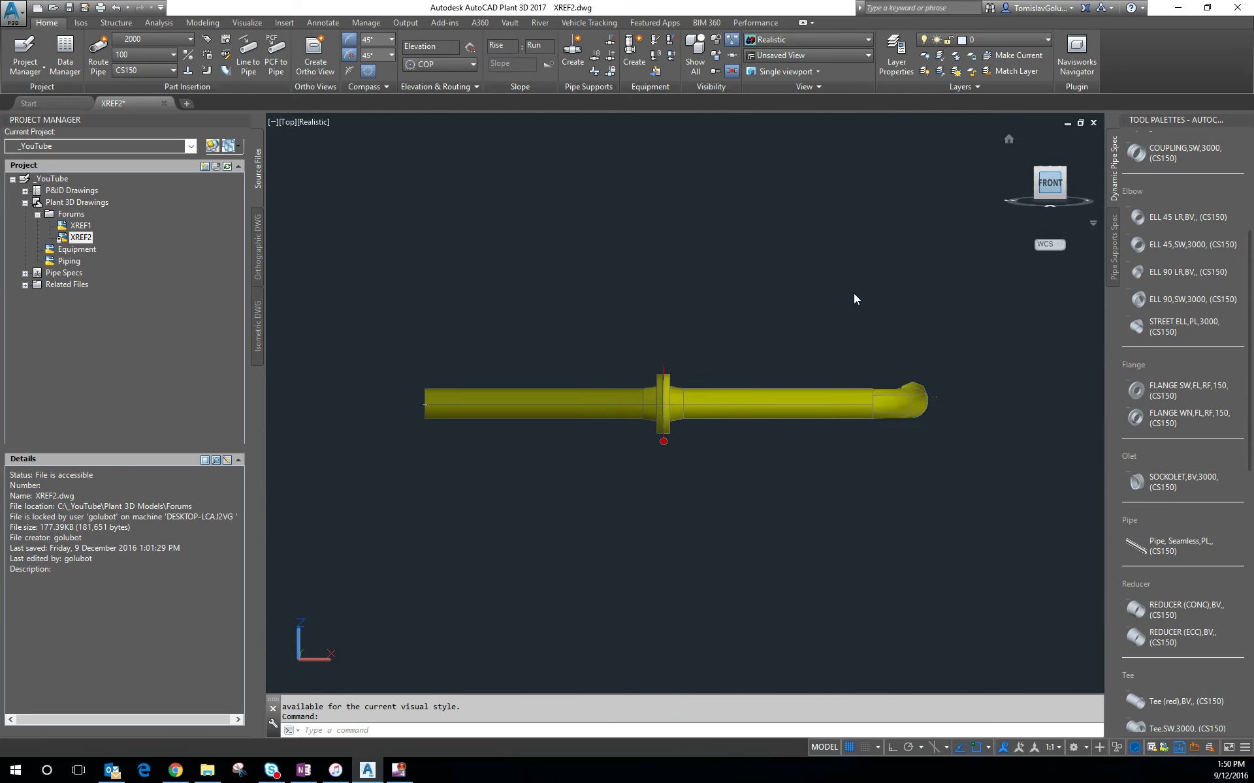
{"action": "scroll", "coordinate": [673, 448], "scroll_direction": "up", "scroll_amount": 8}
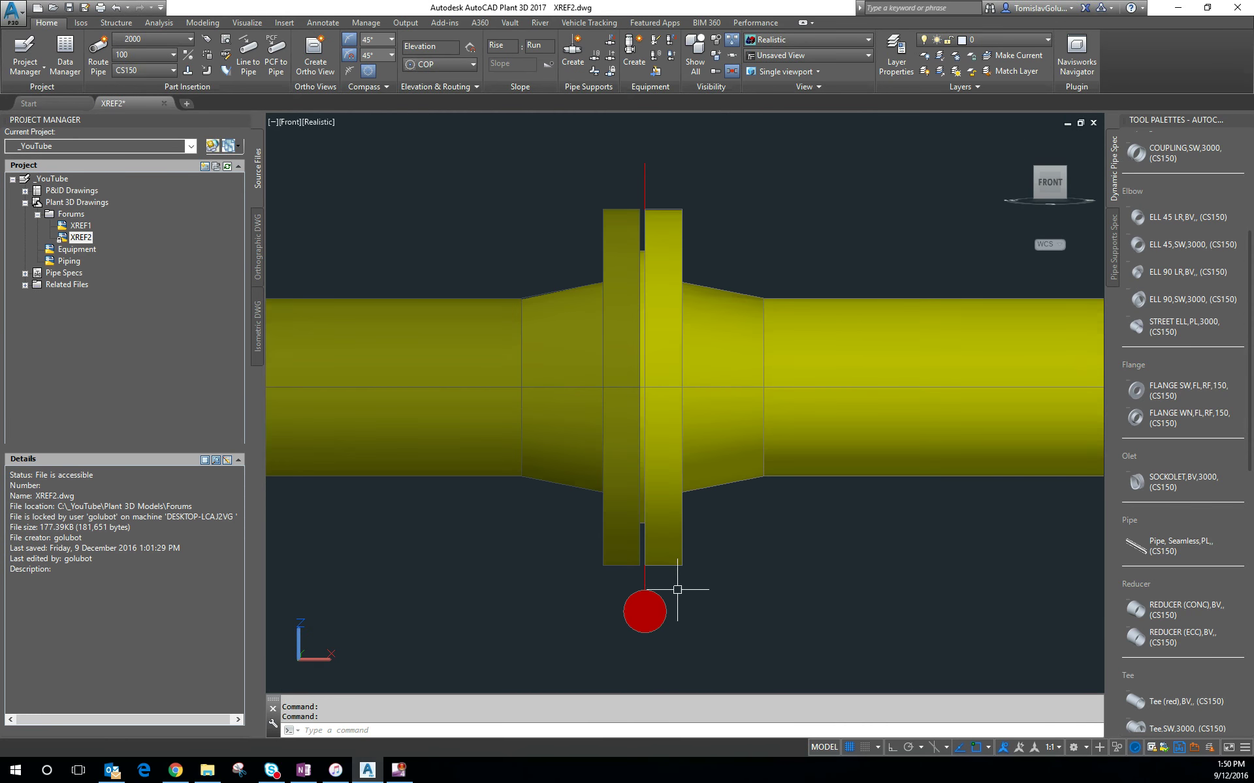
{"action": "scroll", "coordinate": [522, 385], "scroll_direction": "down", "scroll_amount": 10}
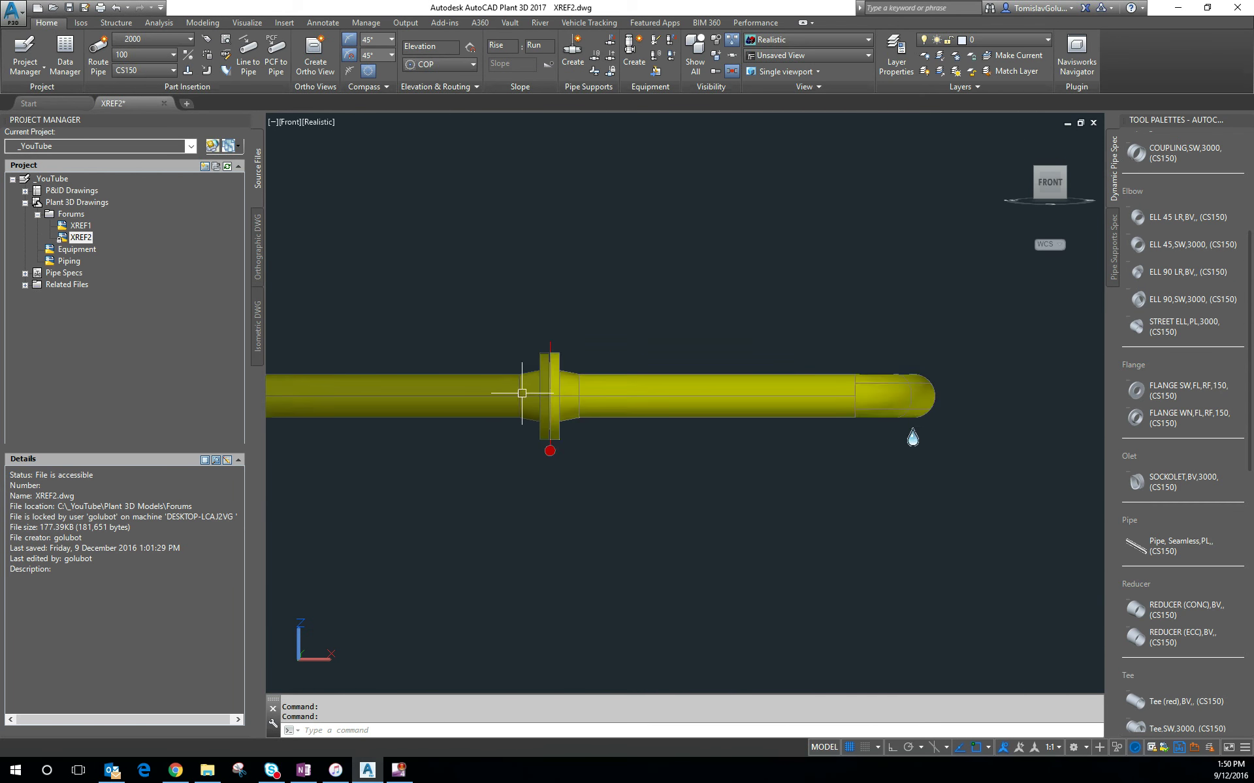
{"action": "middle_click_drag", "start_coordinate": [633, 249], "coordinate": [644, 322], "text": "shift"}
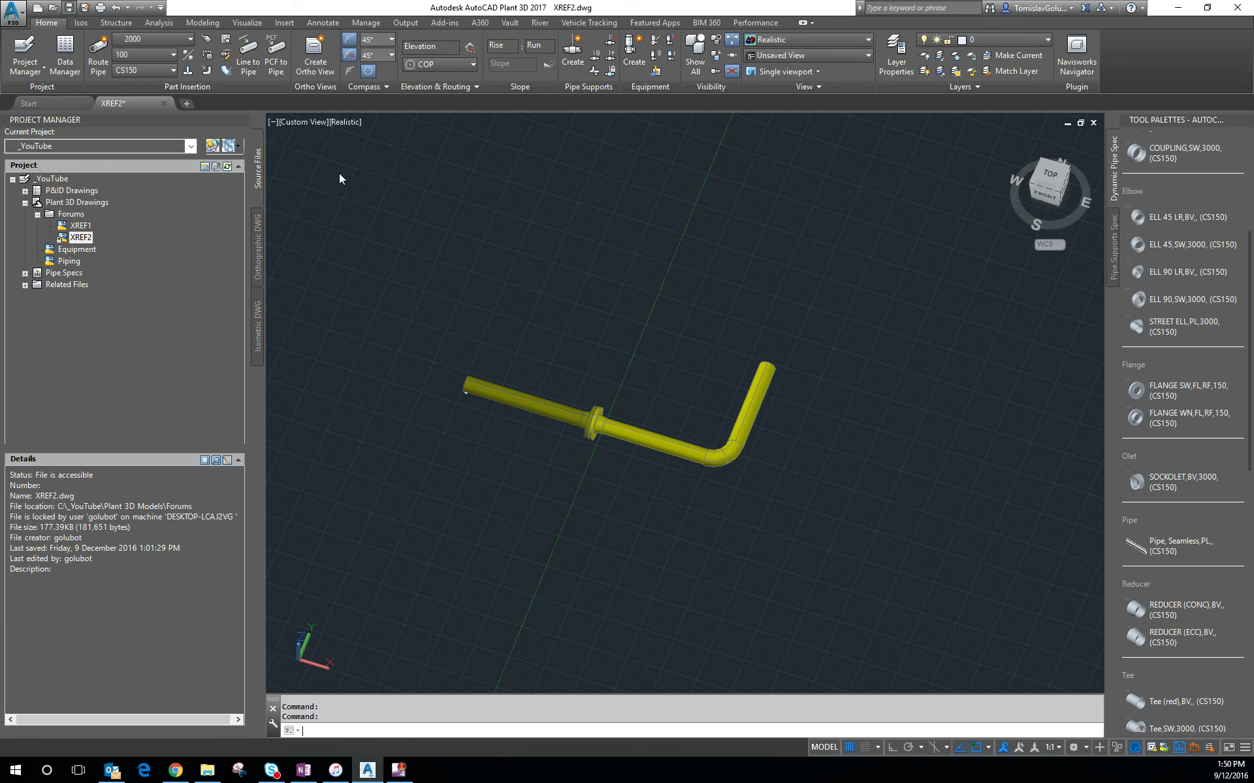
{"action": "key", "text": "ctrl+s"}
Step: Create a production isometric of line 2000 using the Final_A2 iso style
{"action": "left_click", "coordinate": [80, 22]}
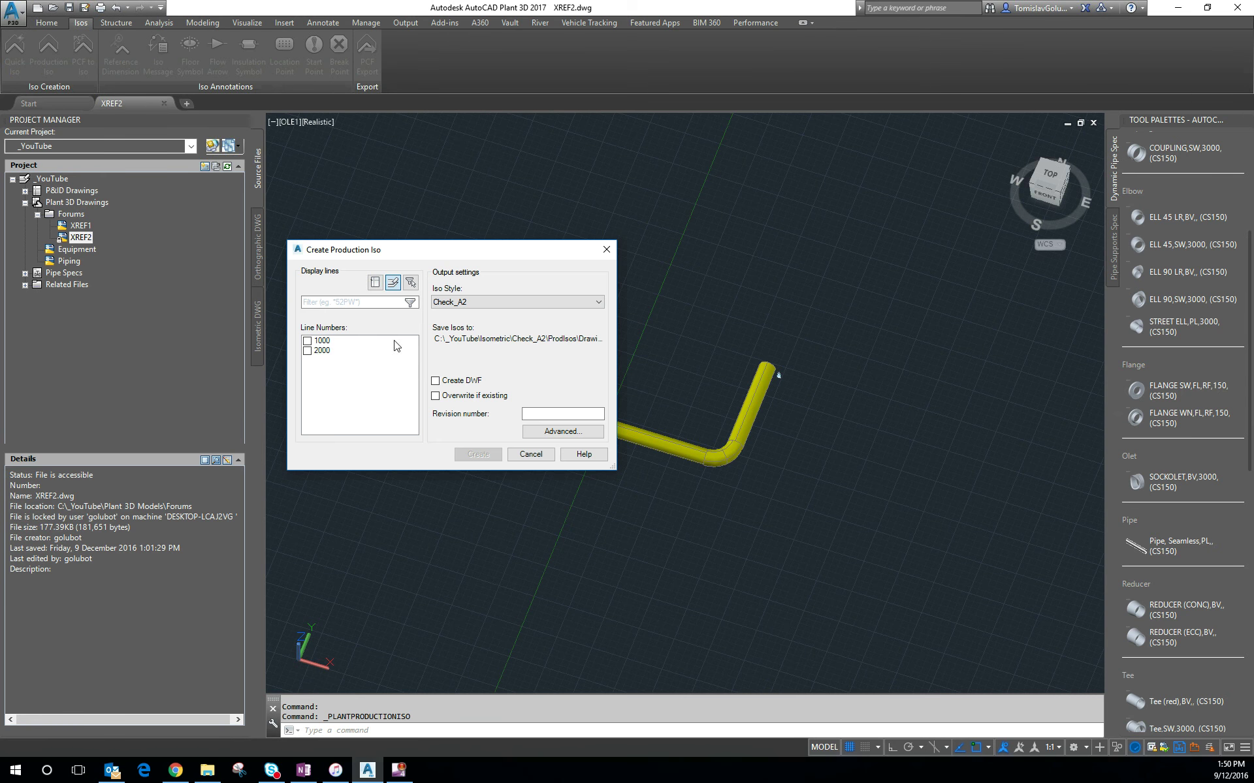
{"action": "left_click", "coordinate": [307, 351]}
{"action": "left_click", "coordinate": [471, 302]}
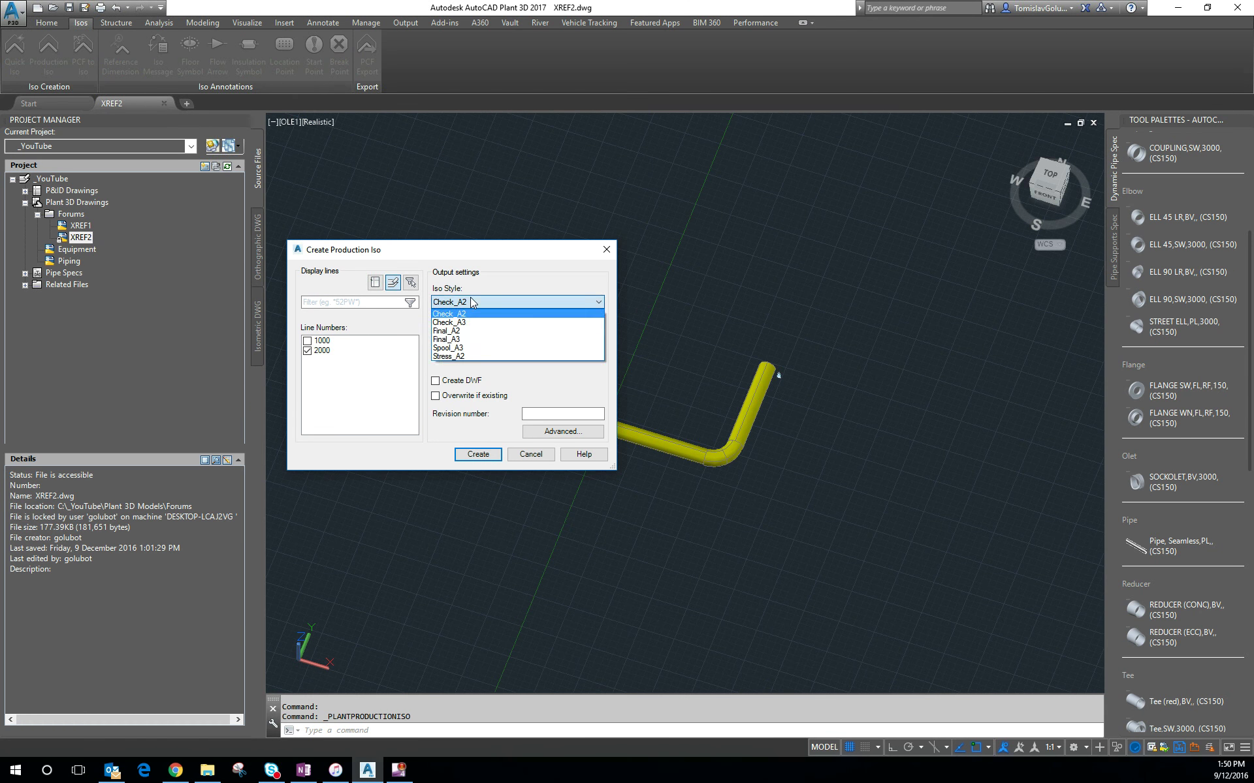
{"action": "left_click", "coordinate": [465, 332]}
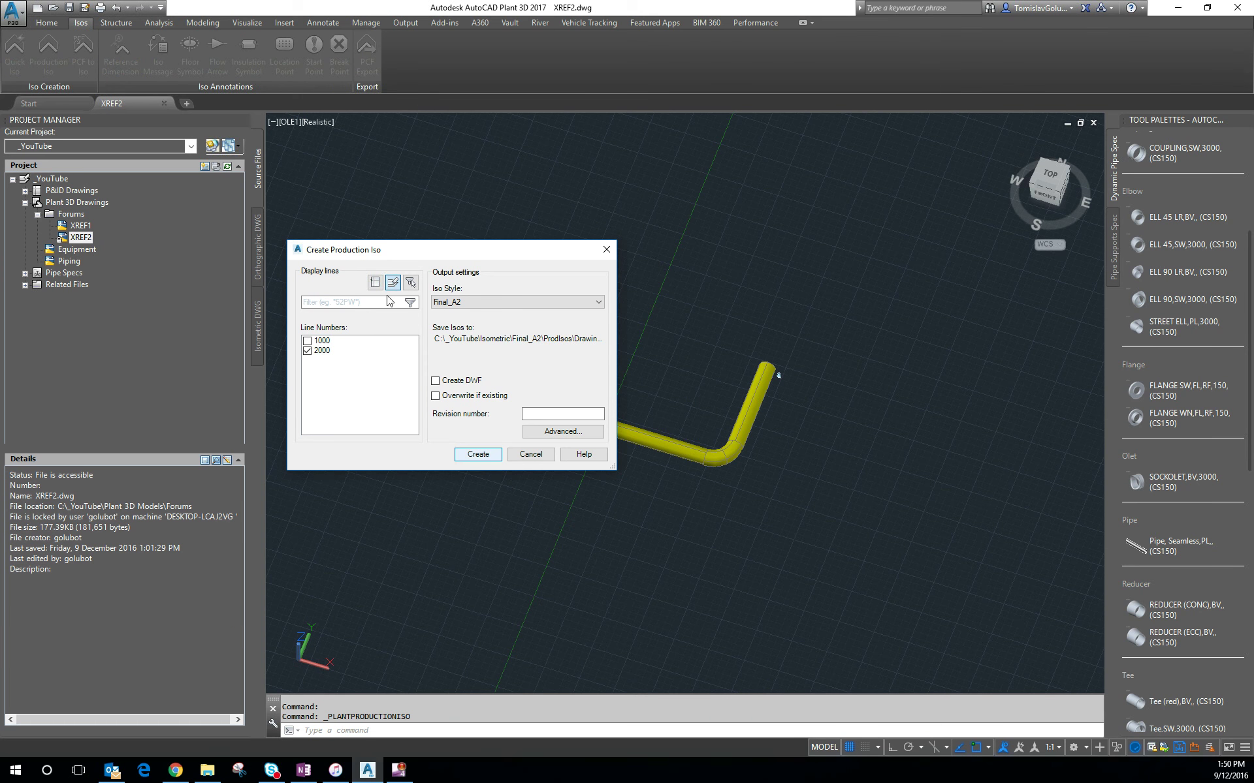
{"action": "key", "text": "Return"}
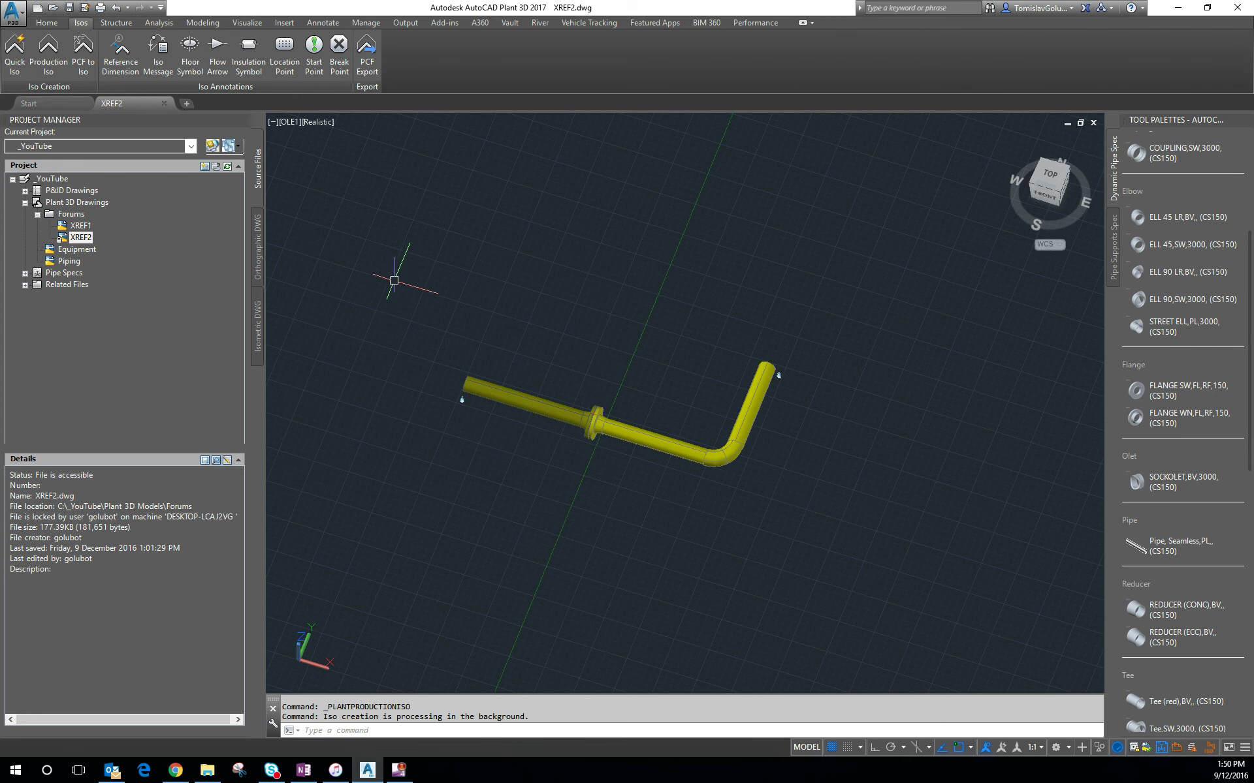
Step: Open isometric drawing 2000 from the Final_A2 style in Project Manager's isometric drawings
{"action": "left_click", "coordinate": [258, 325]}
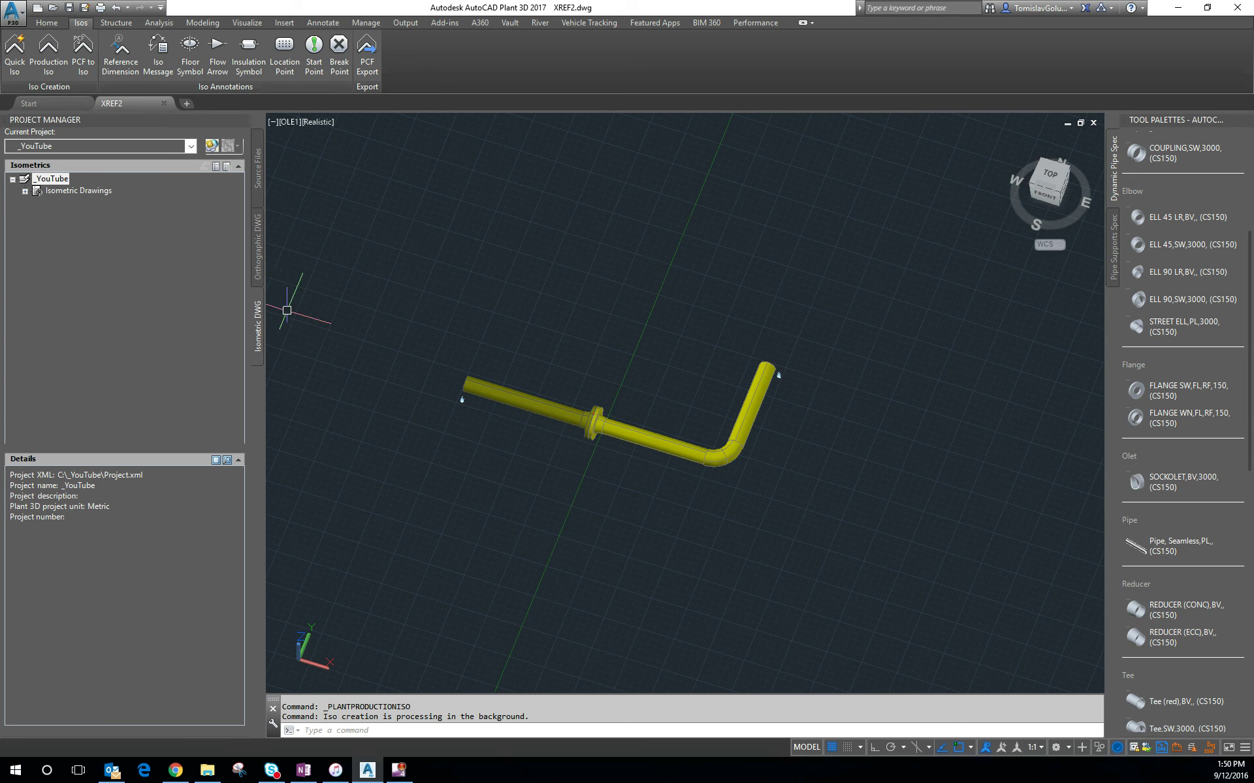
{"action": "left_click", "coordinate": [25, 191]}
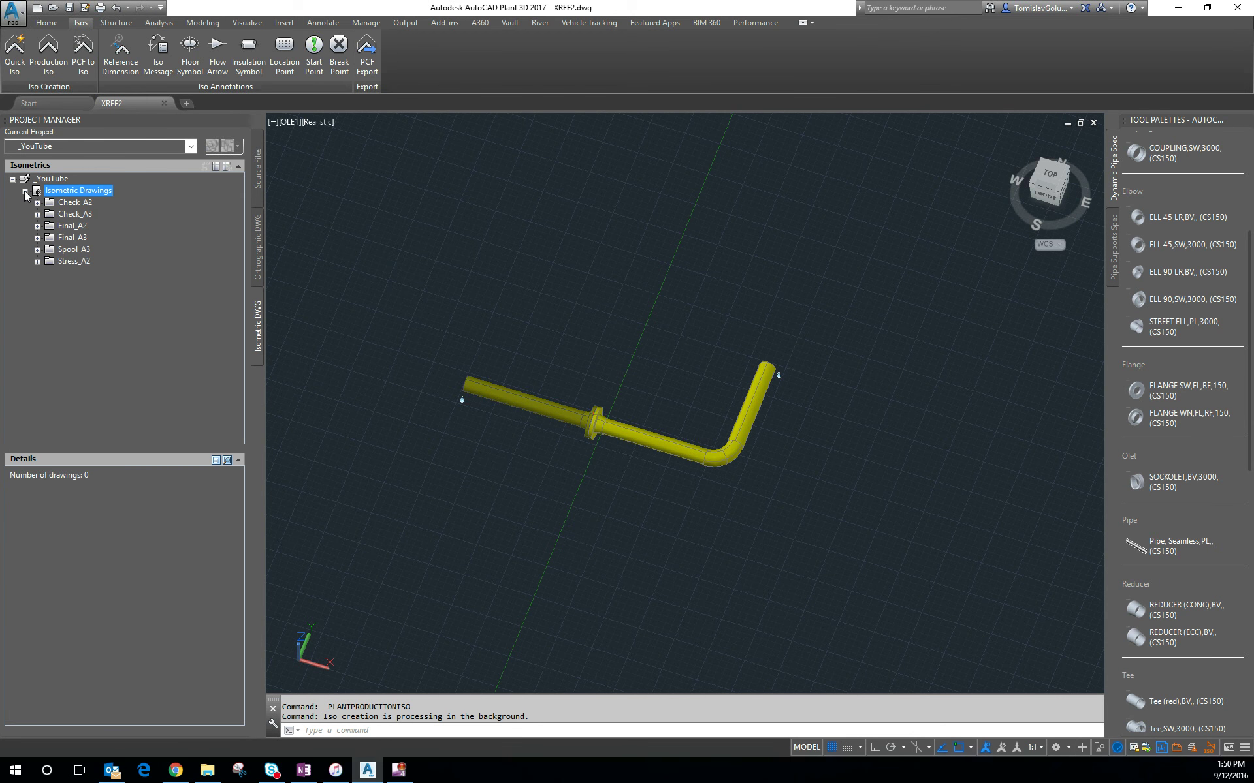
{"action": "left_click", "coordinate": [38, 226]}
{"action": "left_click", "coordinate": [50, 249]}
{"action": "double_click", "coordinate": [89, 260]}
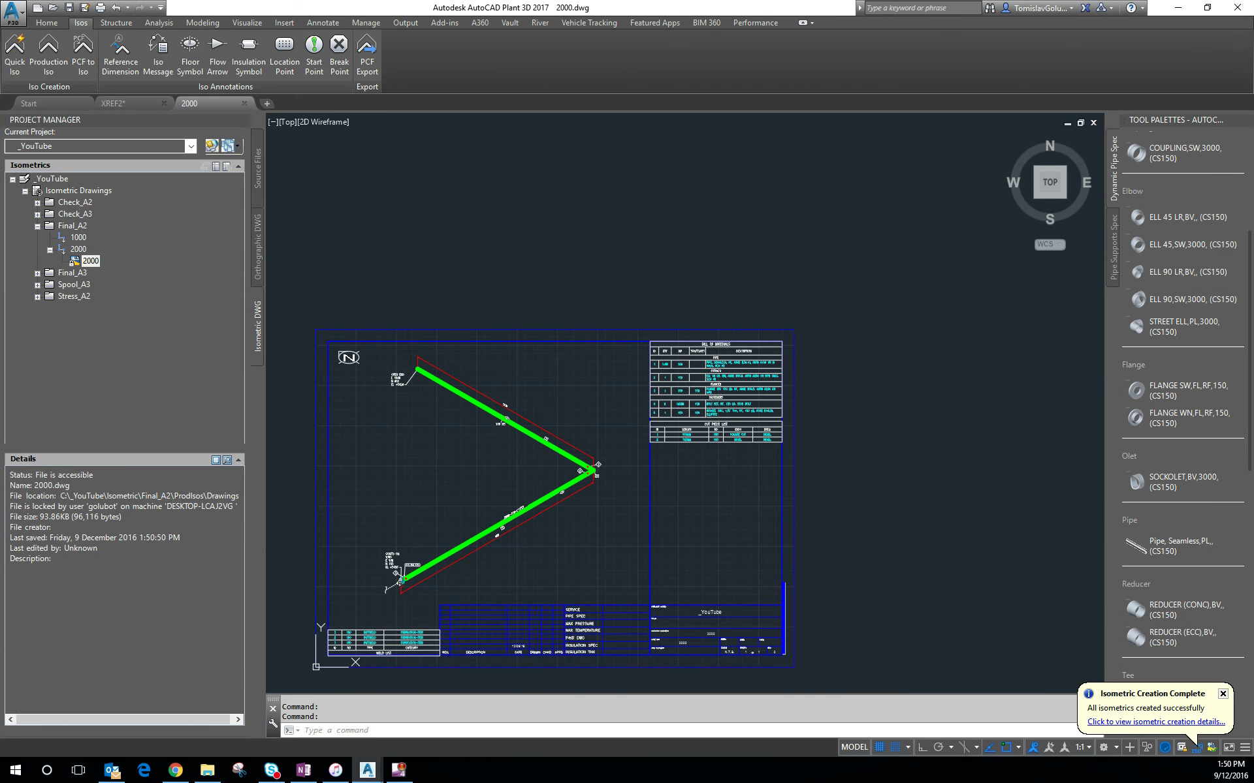
Step: Review the full 2000 isometric sheet, then close it and answer the save prompt
{"action": "middle_click", "coordinate": [377, 587]}
{"action": "middle_click", "coordinate": [378, 587]}
{"action": "scroll", "coordinate": [378, 587], "scroll_direction": "up", "scroll_amount": 4}
{"action": "scroll", "coordinate": [377, 587], "scroll_direction": "up", "scroll_amount": 2}
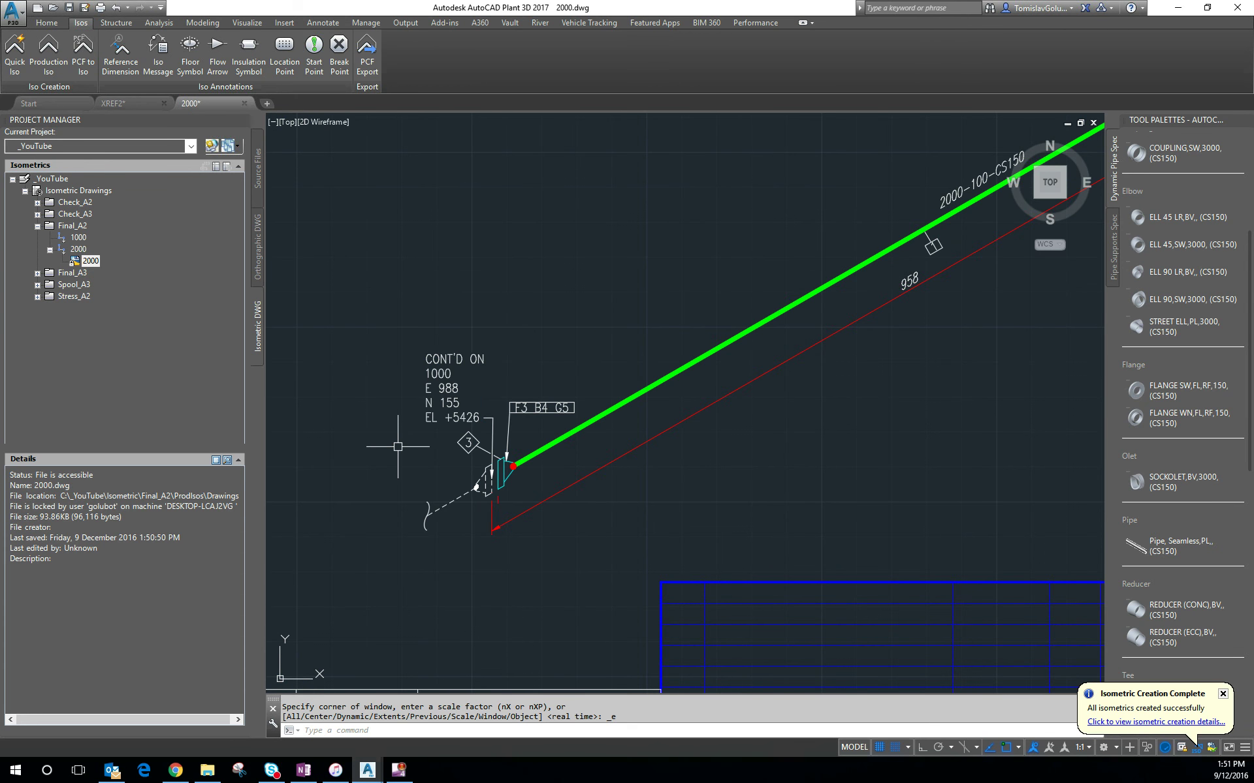
{"action": "scroll", "coordinate": [398, 446], "scroll_direction": "down", "scroll_amount": 3}
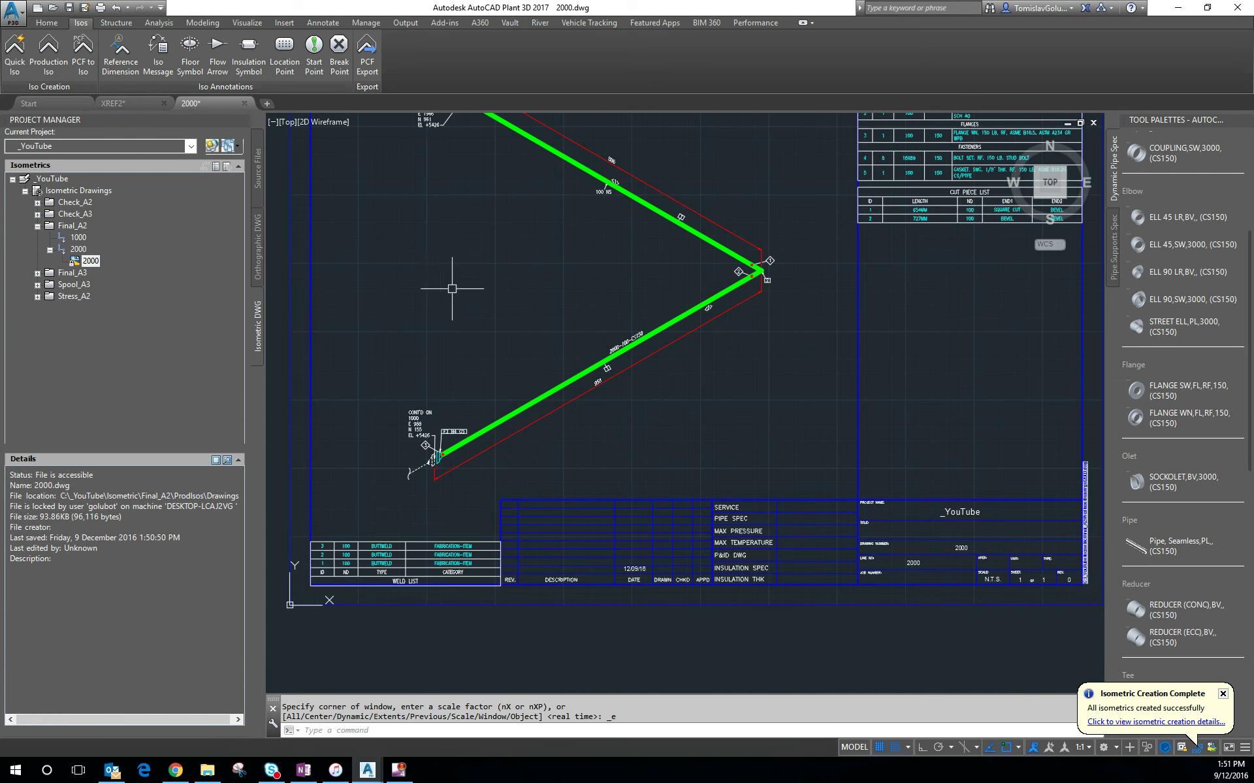
{"action": "middle_click_drag", "start_coordinate": [452, 288], "coordinate": [441, 372]}
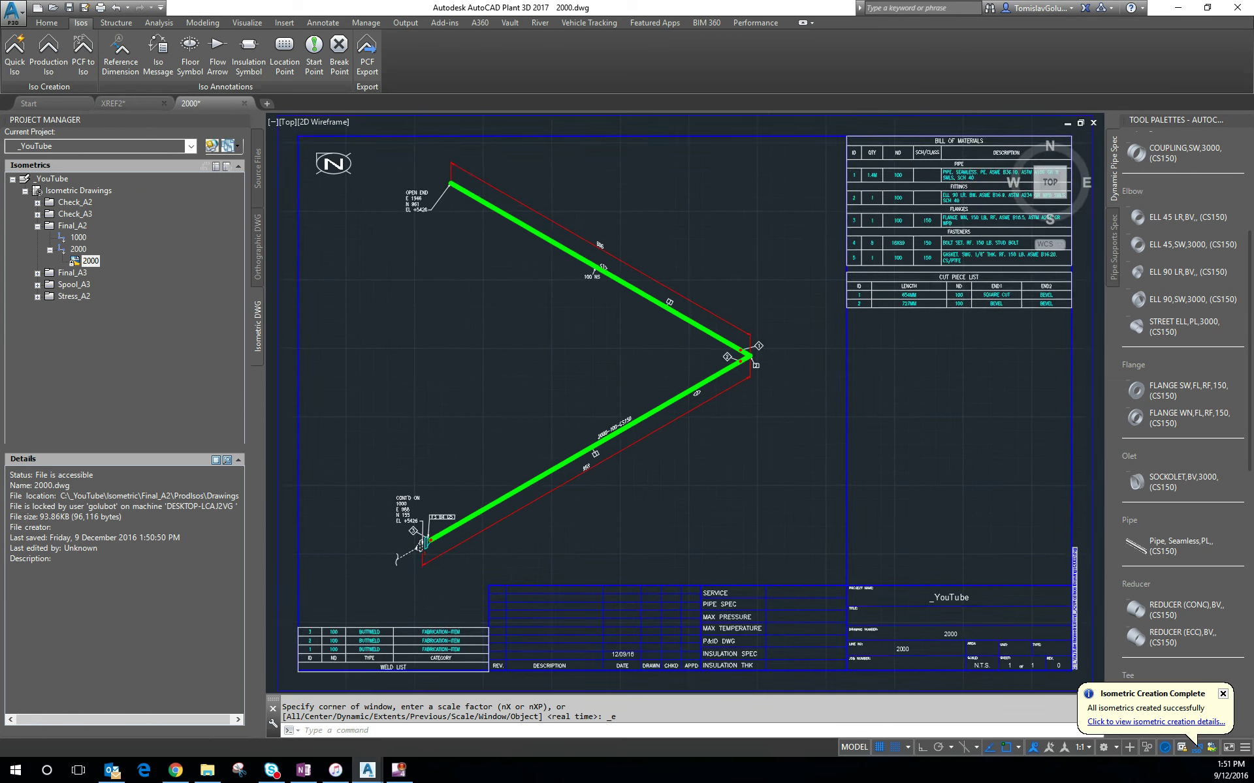
{"action": "left_click", "coordinate": [245, 104]}
{"action": "left_click", "coordinate": [601, 412]}
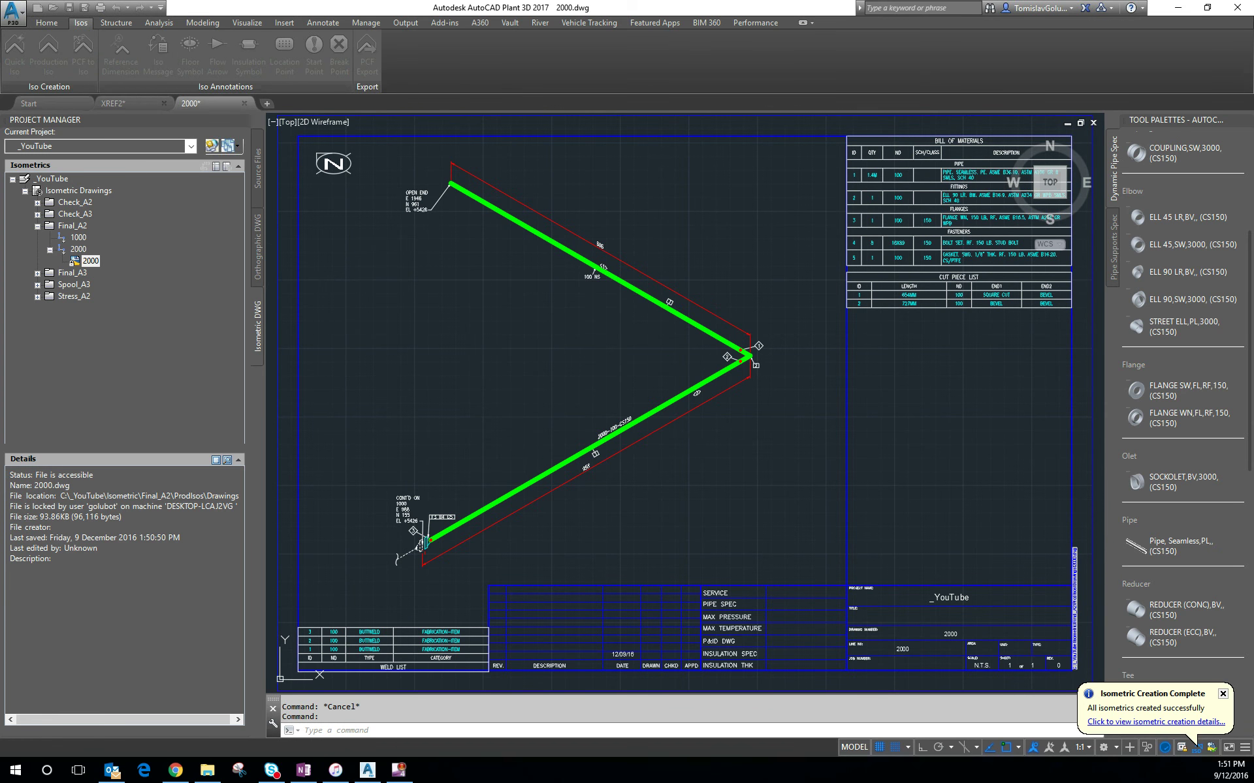